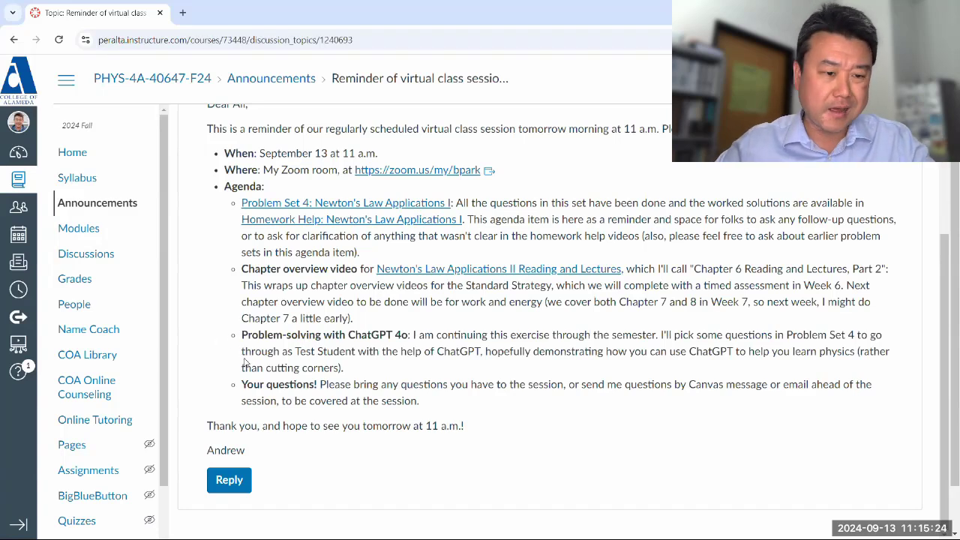
- Open the PHYS-4A Course Modules page in a second tab beside the class announcement
left_click(93, 229, "ctrl")
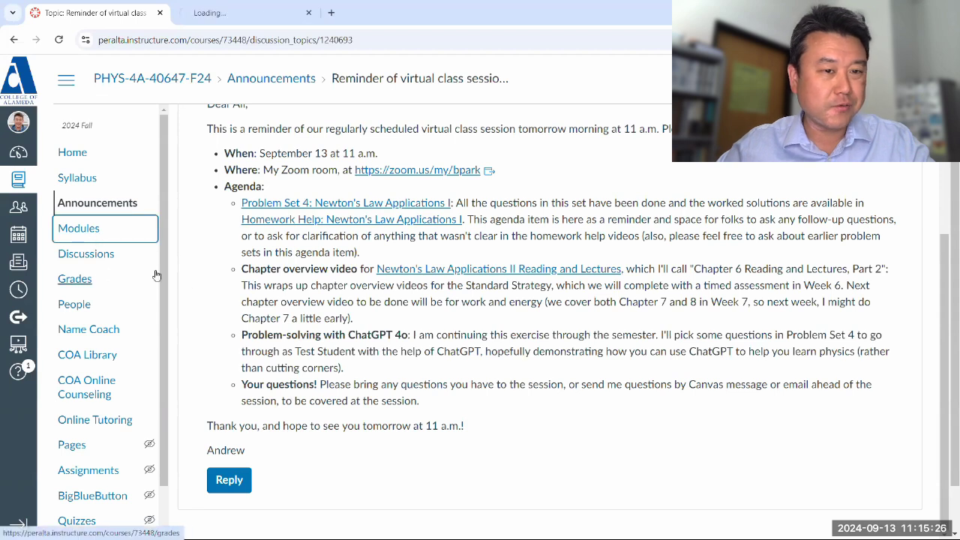
left_click(296, 340)
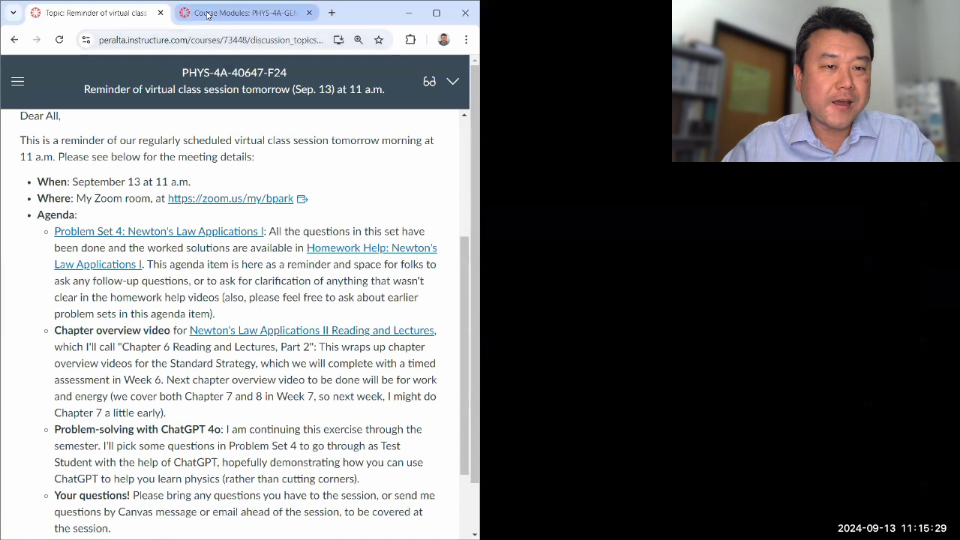
- Snap Course Modules into its own right-half window and expand Week 4 Assignments
left_click_drag(214, 13, 213, 110)
key("super+Right")
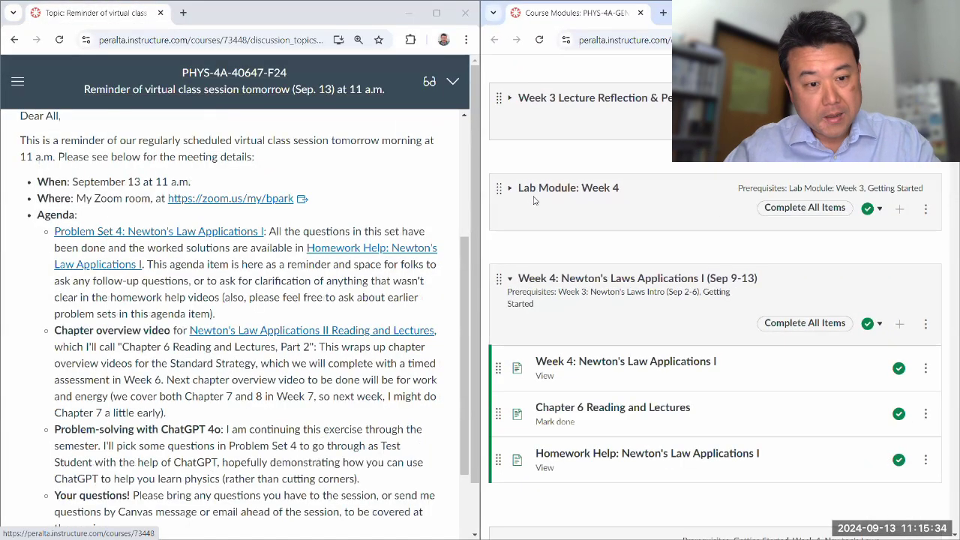
scroll(378, 266, "down", 3)
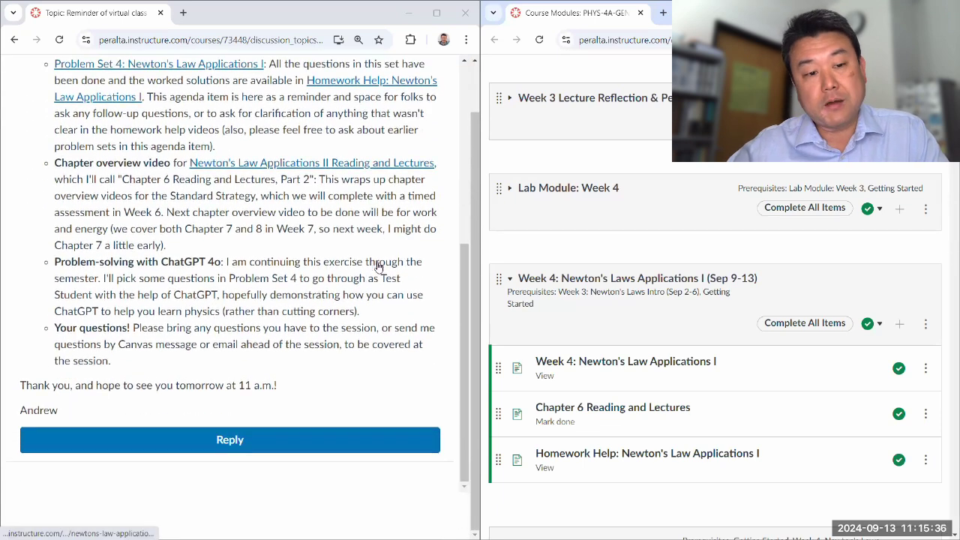
left_click(618, 283)
left_click(601, 402)
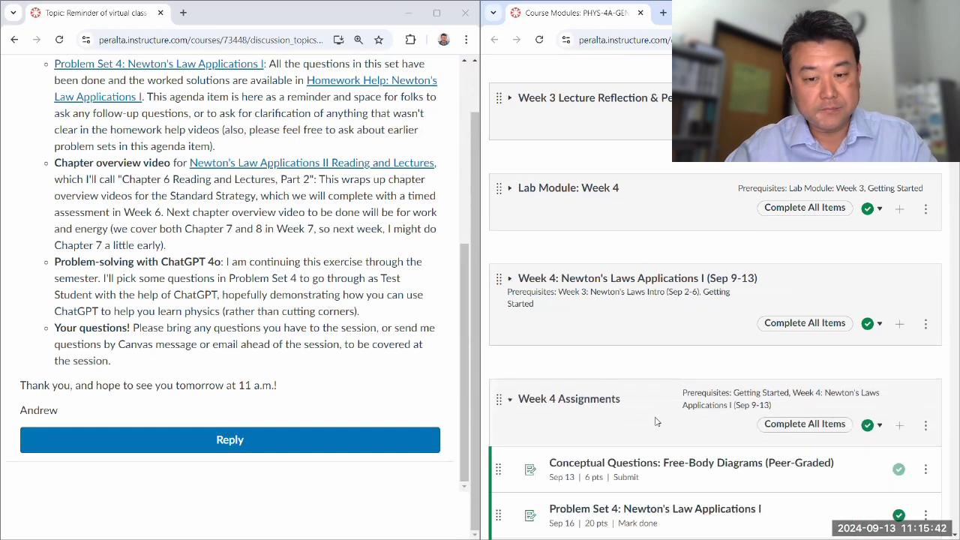
- Open the Conceptual Questions: Free-Body Diagrams assignment in a new tab and view its problems
scroll(660, 414, "down", 2)
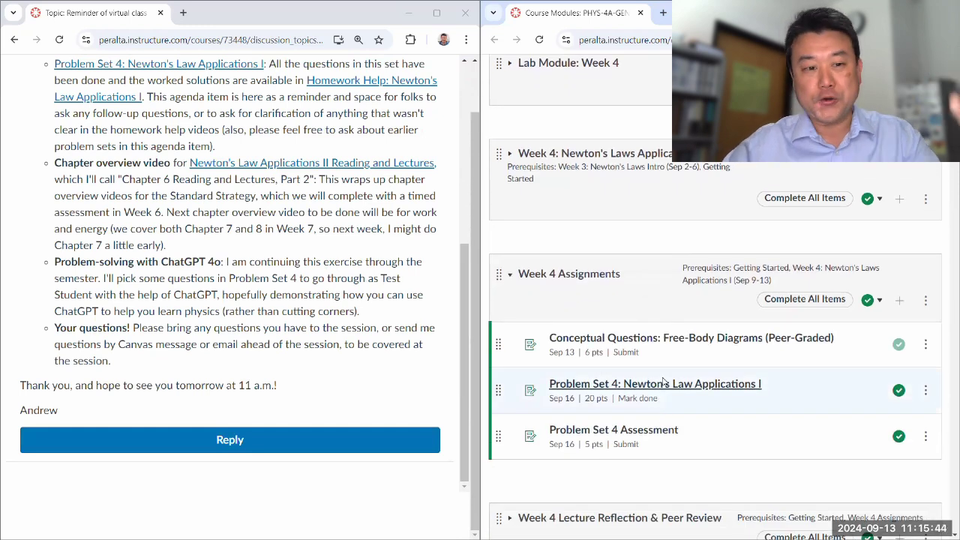
scroll(694, 364, "down", 1)
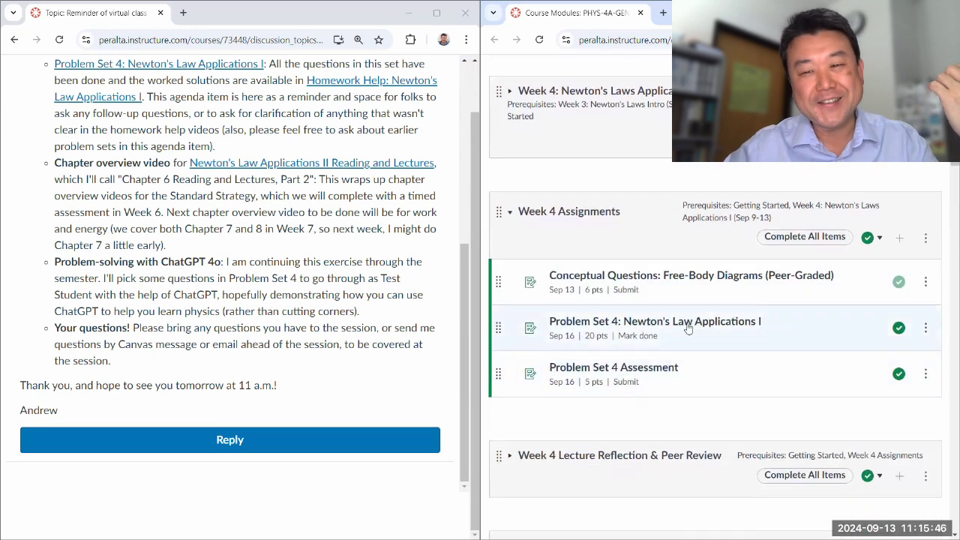
middle_click(683, 276)
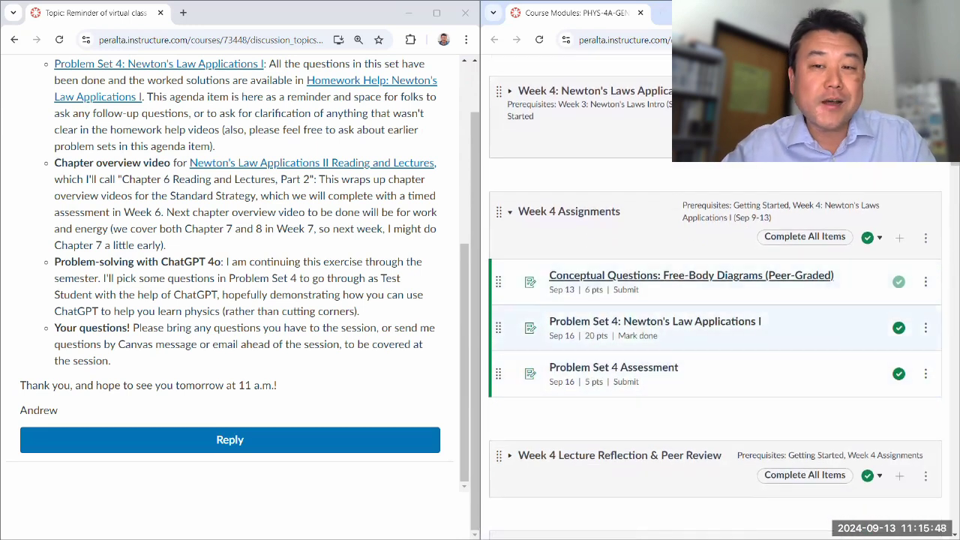
left_click(700, 14)
scroll(701, 199, "down", 5)
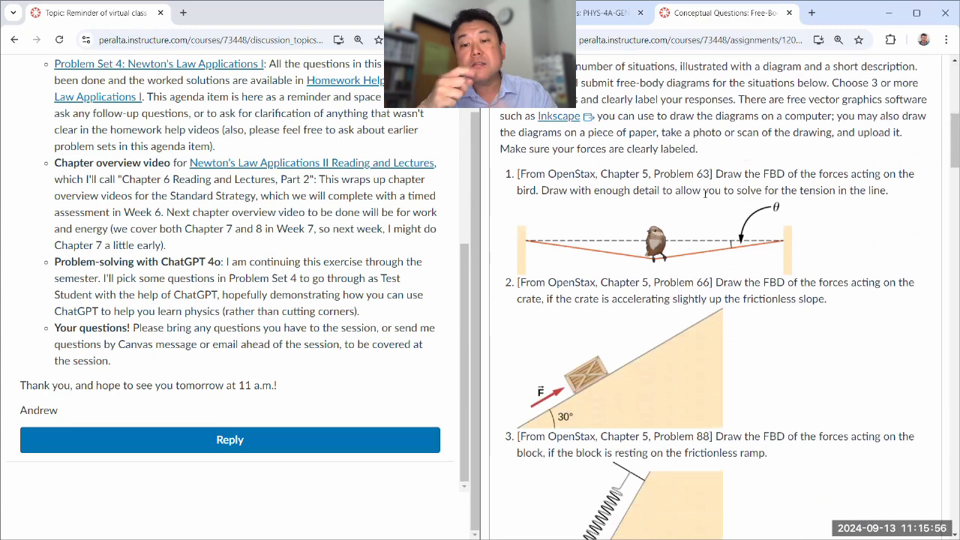
- In a new tab, open the CoA Physics channel's Physics 4 Conceptual Questions playlist
left_click(183, 14)
left_click(234, 307)
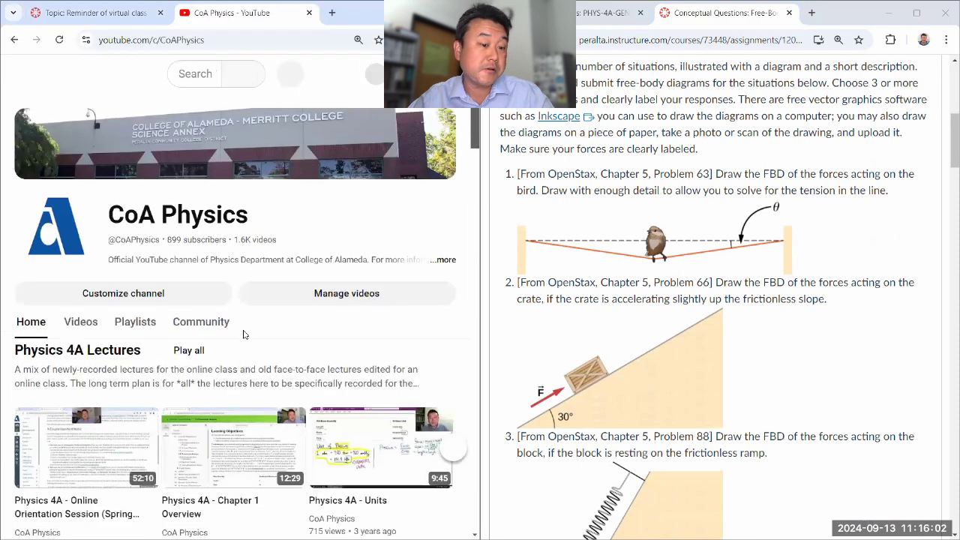
scroll(243, 335, "down", 10)
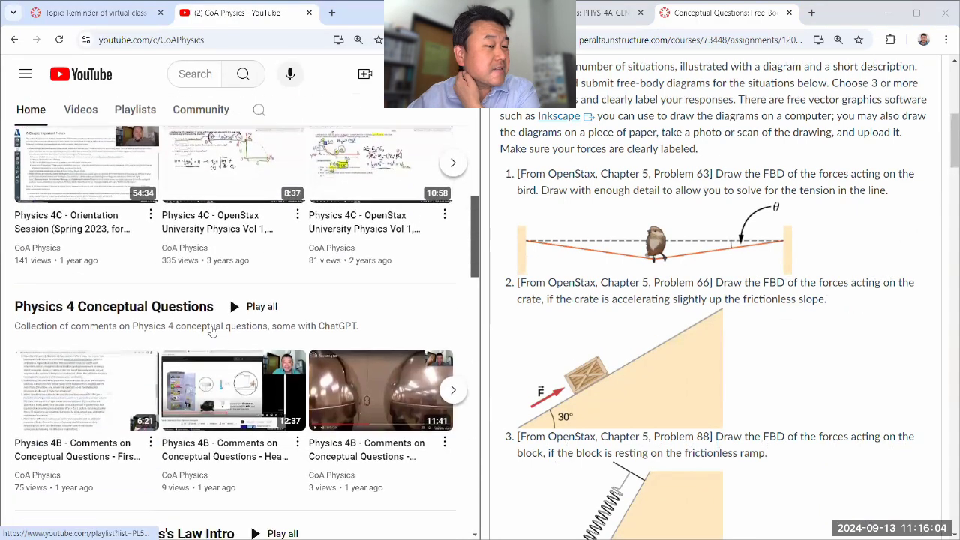
left_click(128, 276)
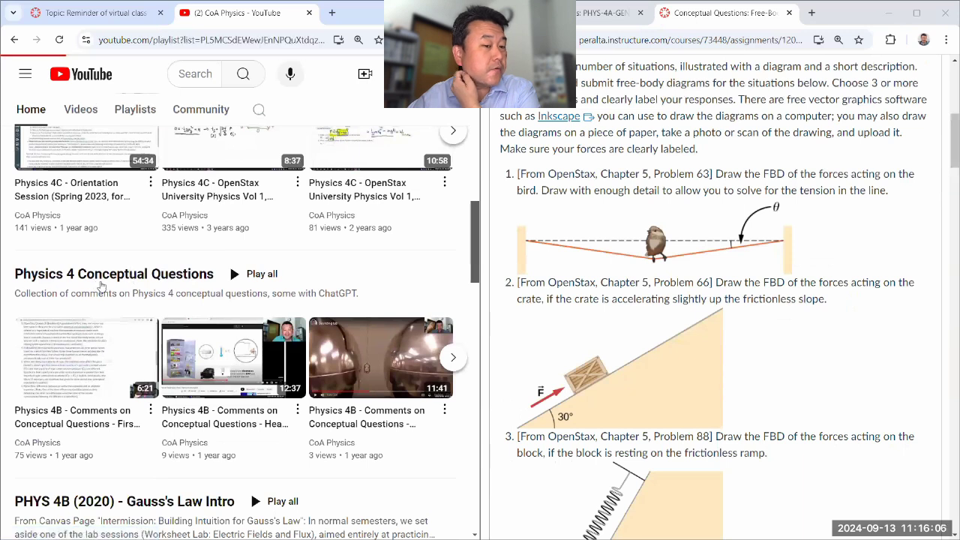
- Scroll through the playlist's Physics 4A GPT4 videos, including FBD Drawing Exercises
scroll(219, 327, "down", 5)
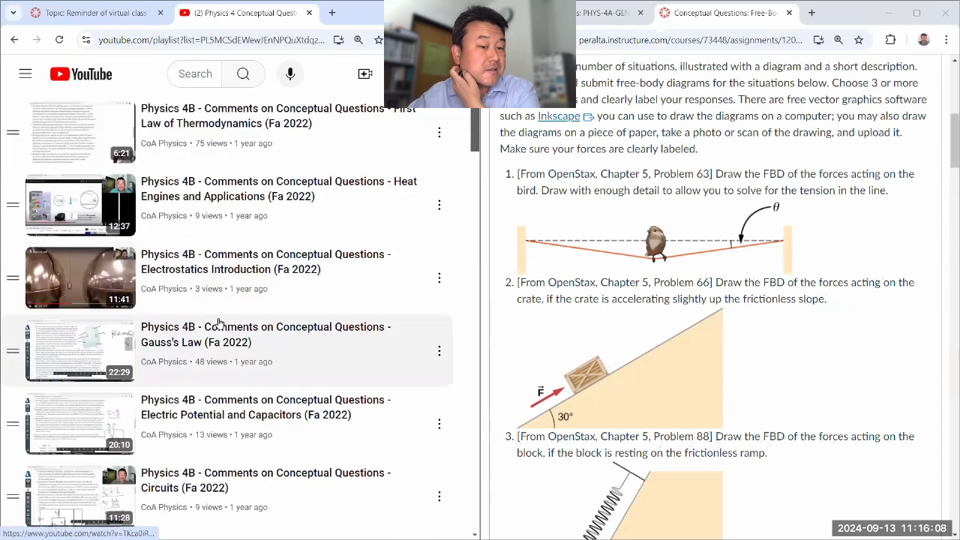
scroll(219, 323, "down", 15)
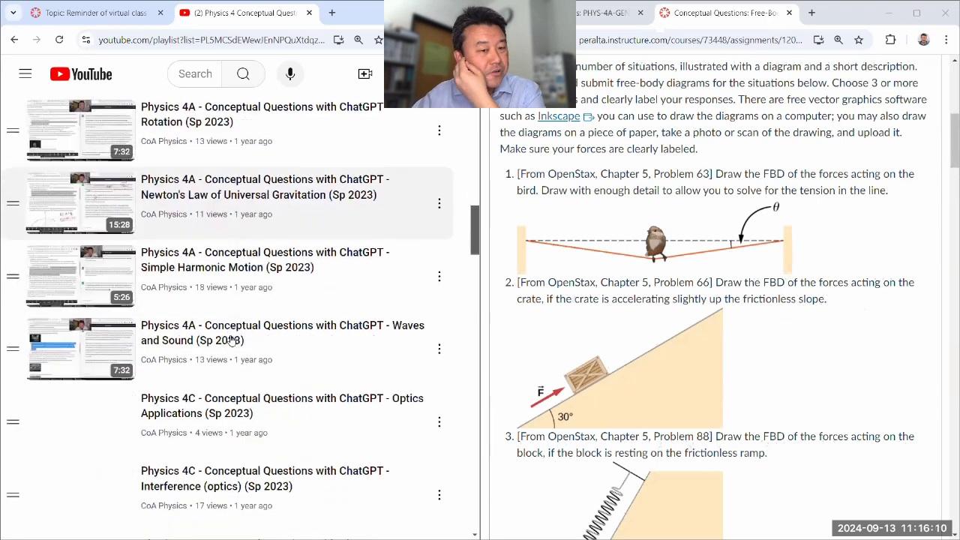
scroll(231, 340, "down", 1)
scroll(234, 368, "up", 1)
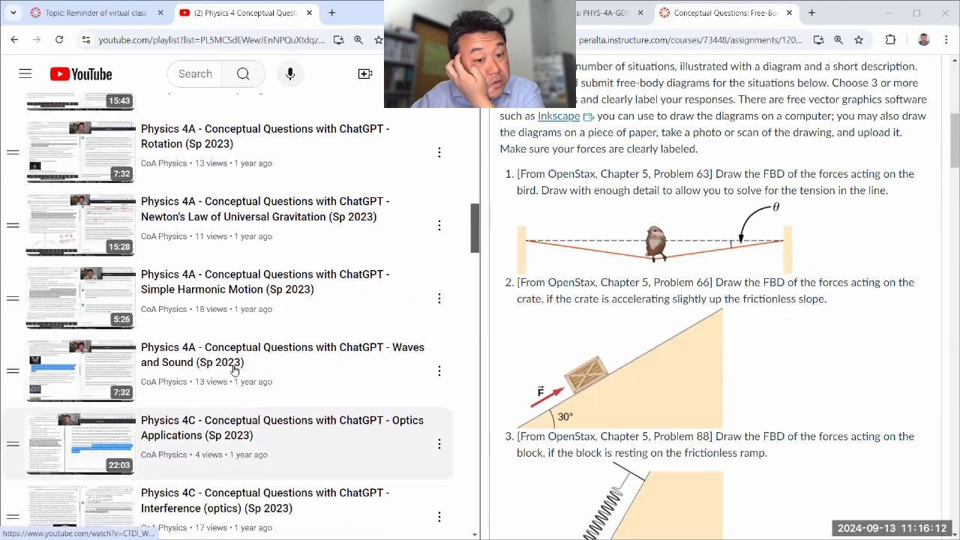
scroll(234, 367, "up", 2)
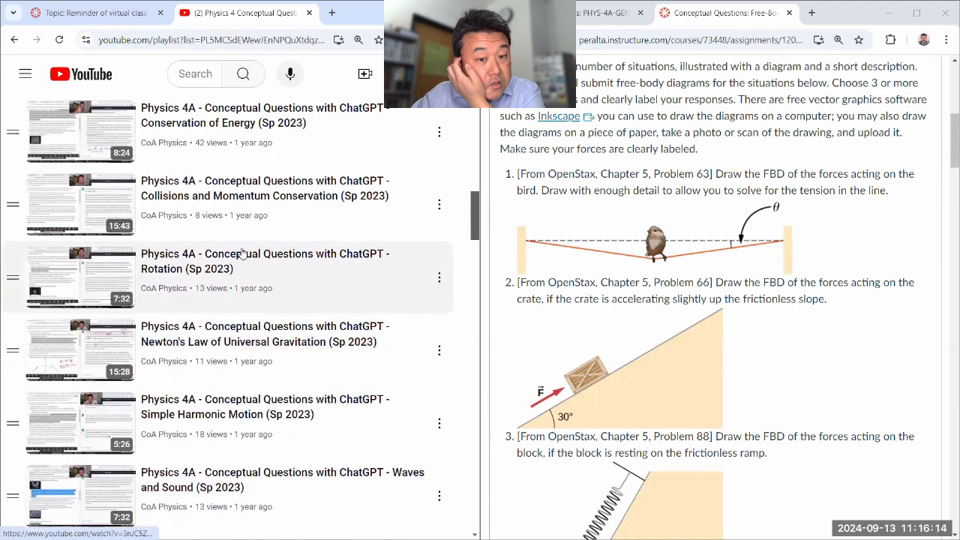
scroll(234, 240, "up", 2)
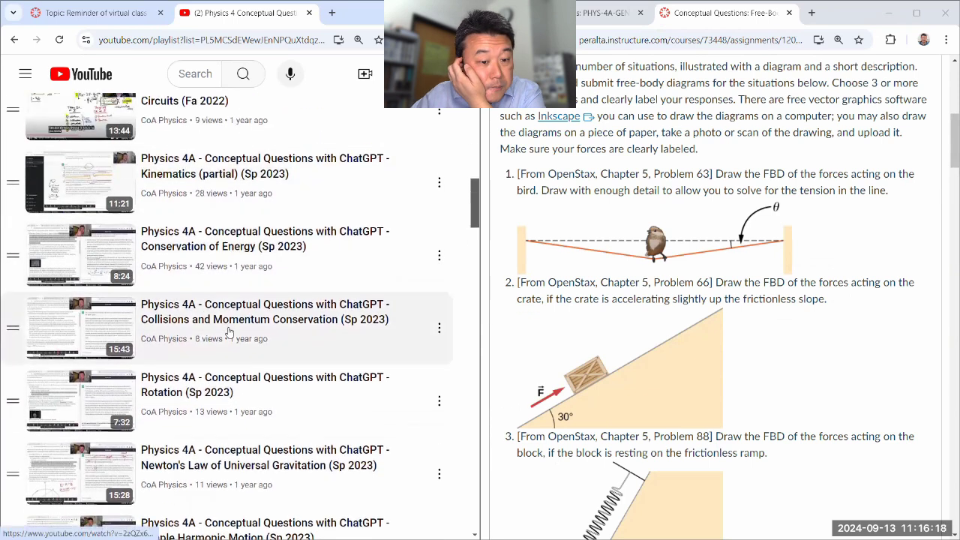
scroll(228, 332, "down", 1)
scroll(217, 335, "up", 2)
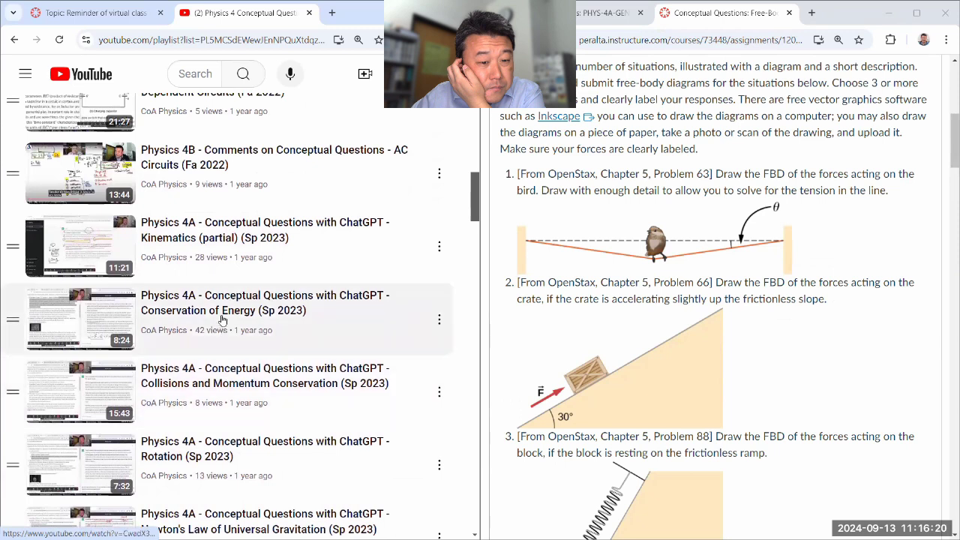
scroll(221, 317, "up", 1)
scroll(221, 315, "down", 6)
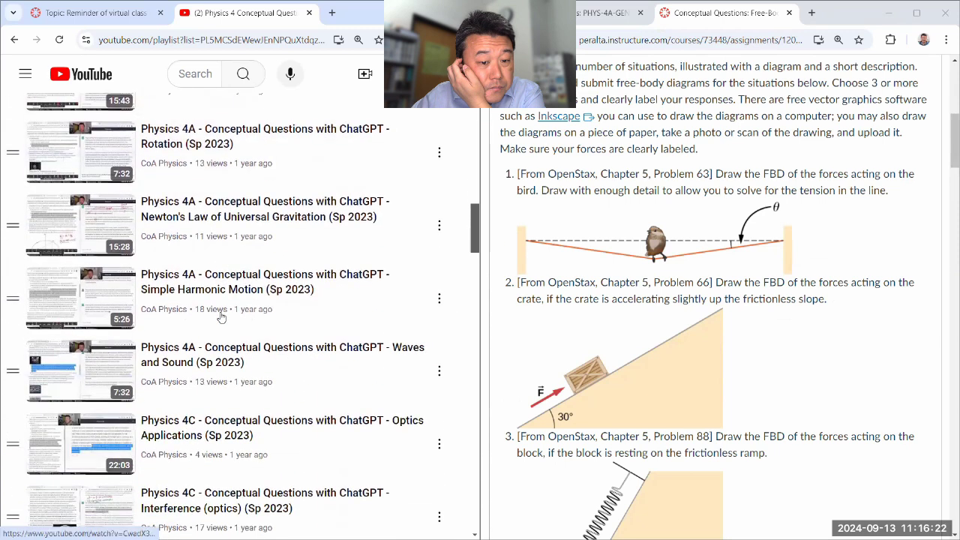
scroll(221, 318, "down", 1)
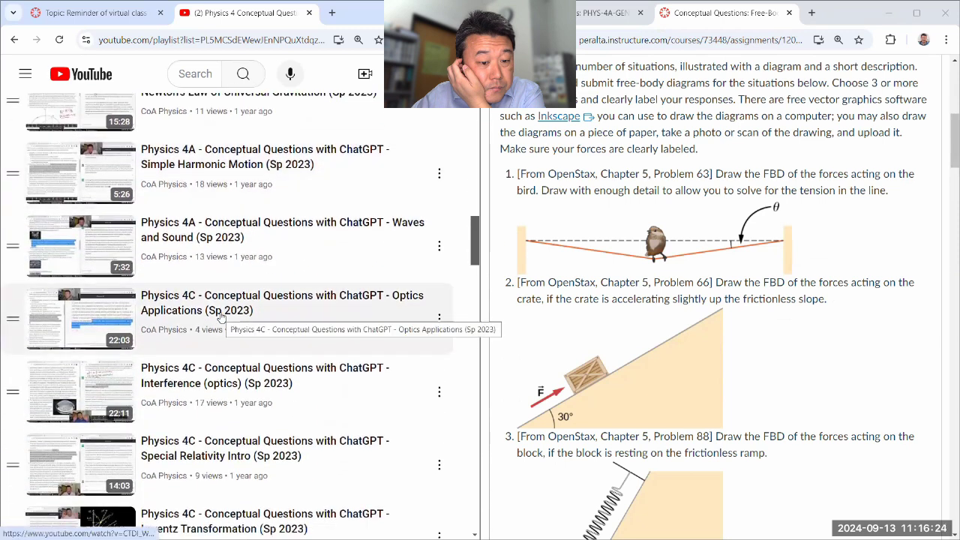
scroll(221, 318, "down", 1)
scroll(222, 320, "down", 12)
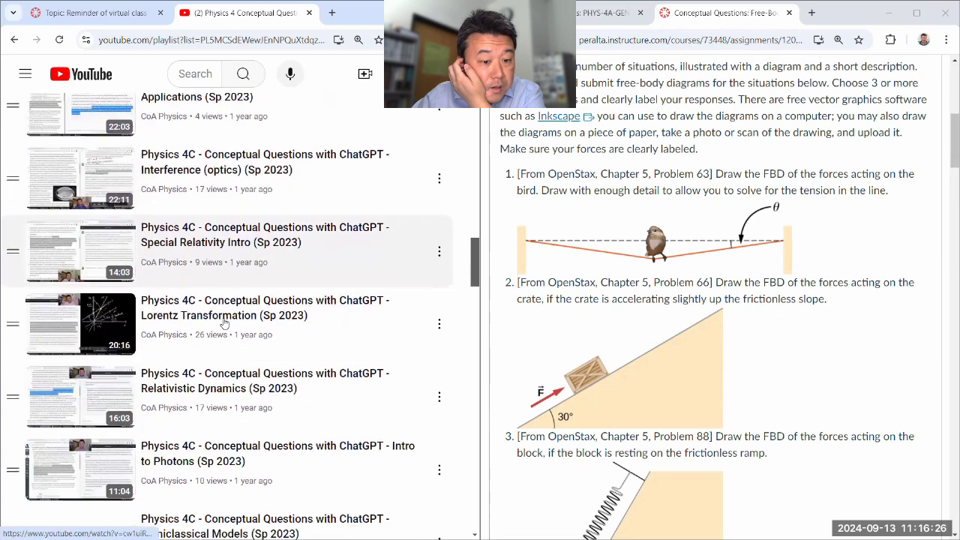
scroll(224, 323, "down", 4)
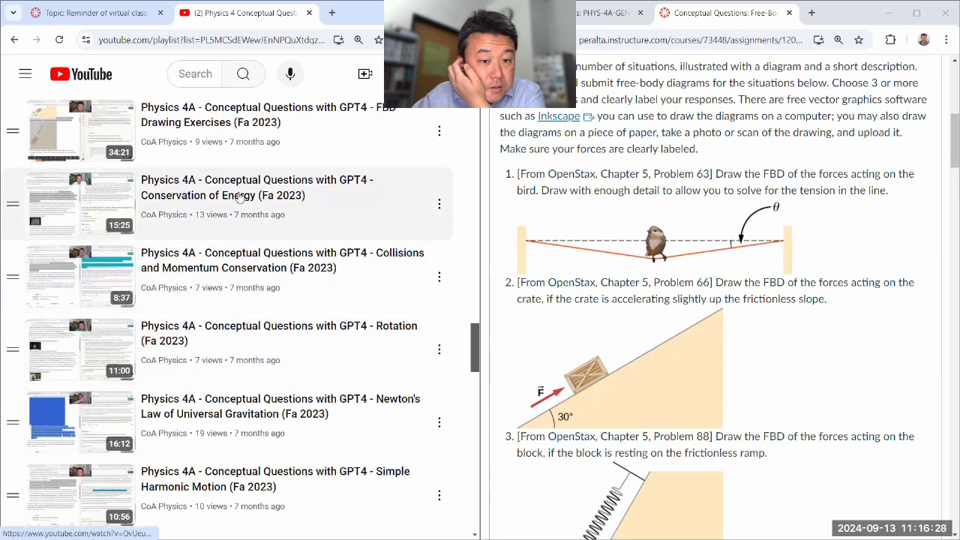
scroll(253, 257, "up", 2)
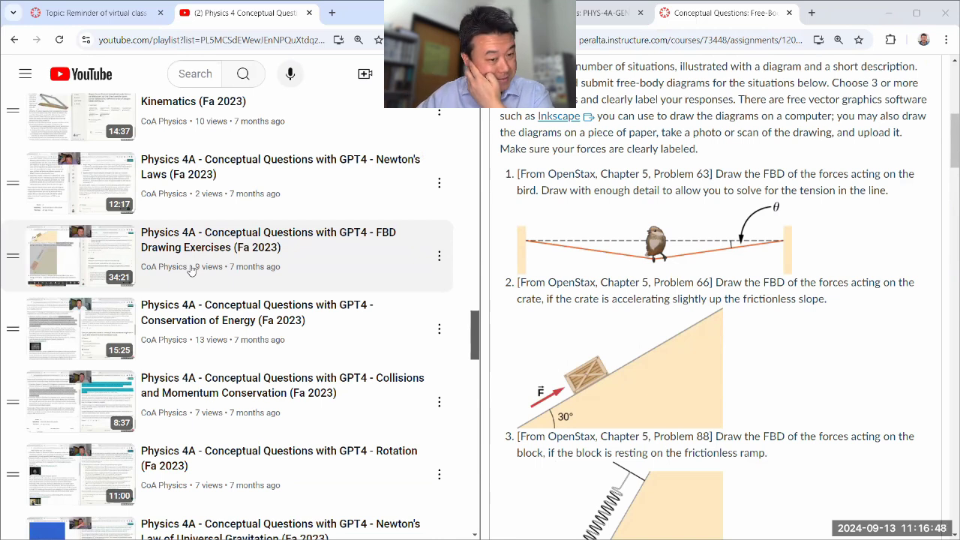
scroll(191, 272, "down", 7)
scroll(203, 193, "down", 12)
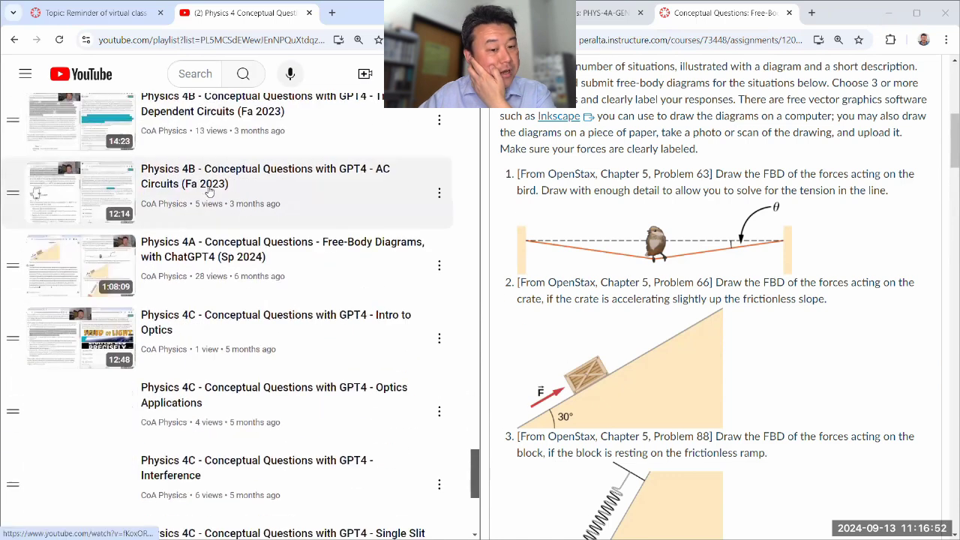
scroll(208, 189, "down", 4)
scroll(210, 191, "up", 3)
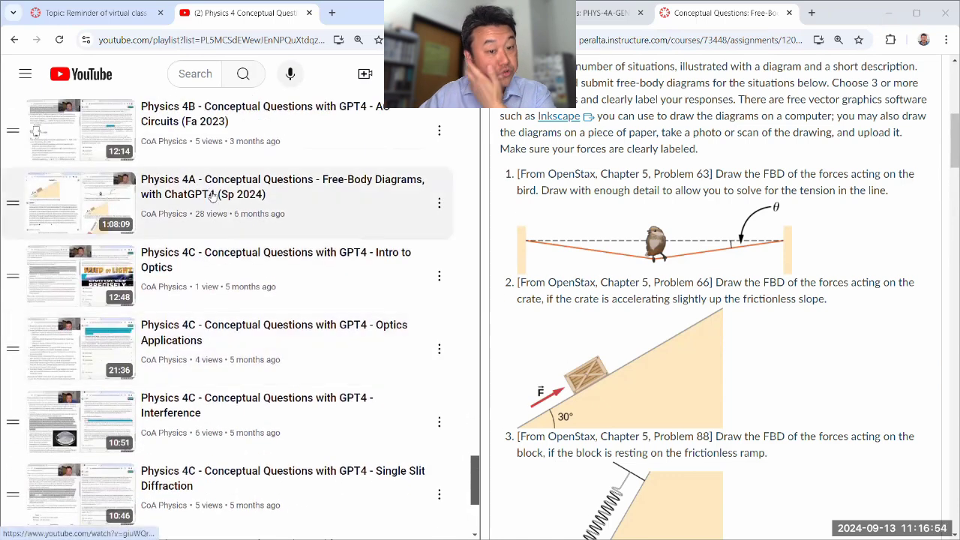
scroll(213, 196, "down", 4)
scroll(219, 208, "up", 5)
scroll(219, 213, "up", 10)
scroll(217, 222, "up", 3)
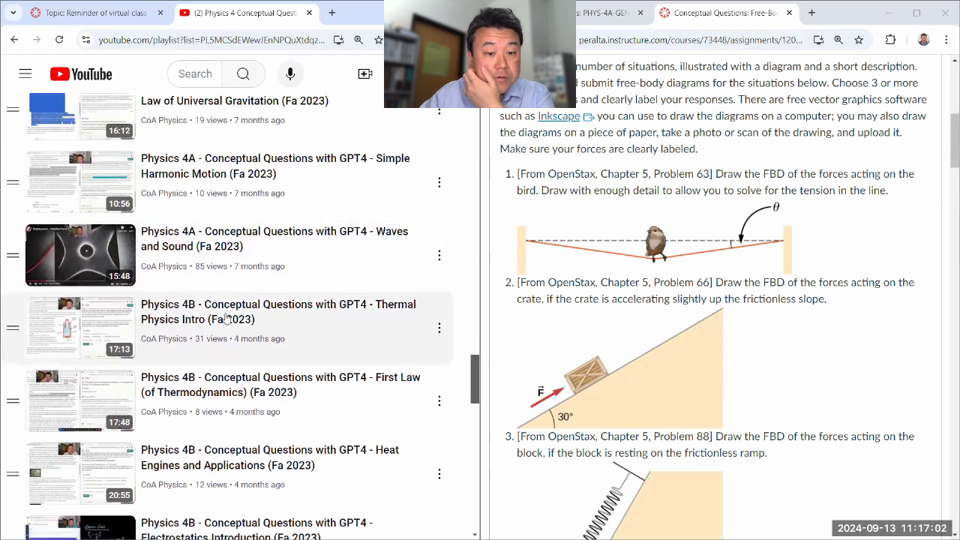
scroll(222, 326, "up", 2)
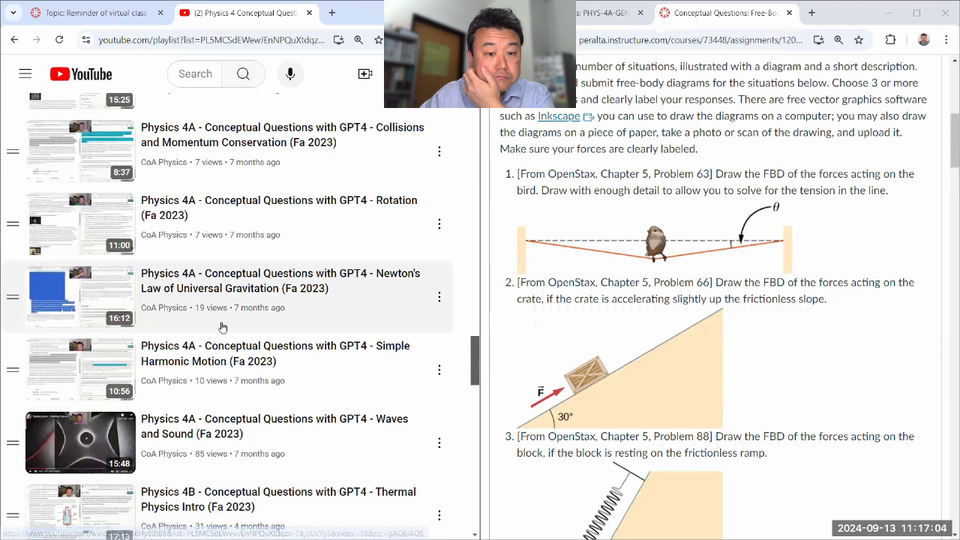
scroll(225, 338, "down", 10)
scroll(224, 349, "up", 3)
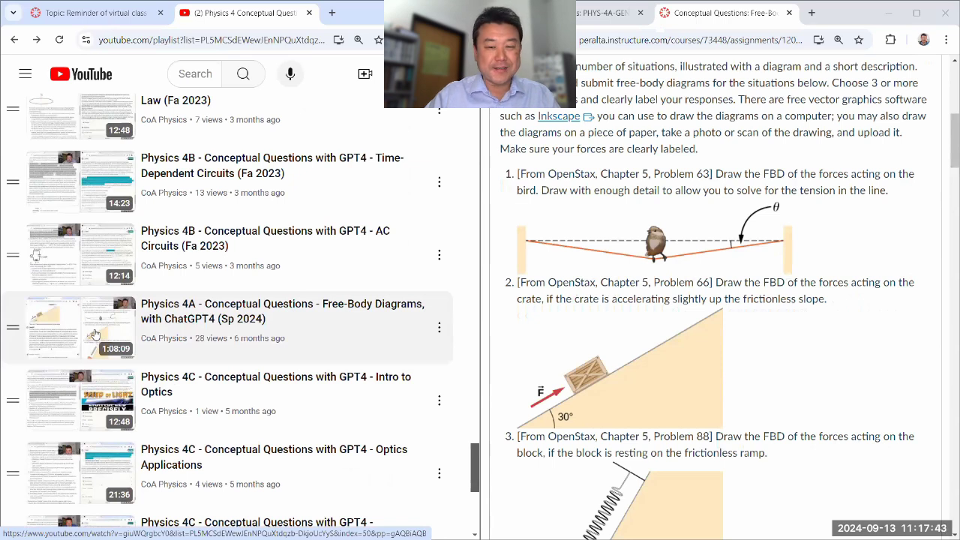
scroll(92, 327, "down", 1)
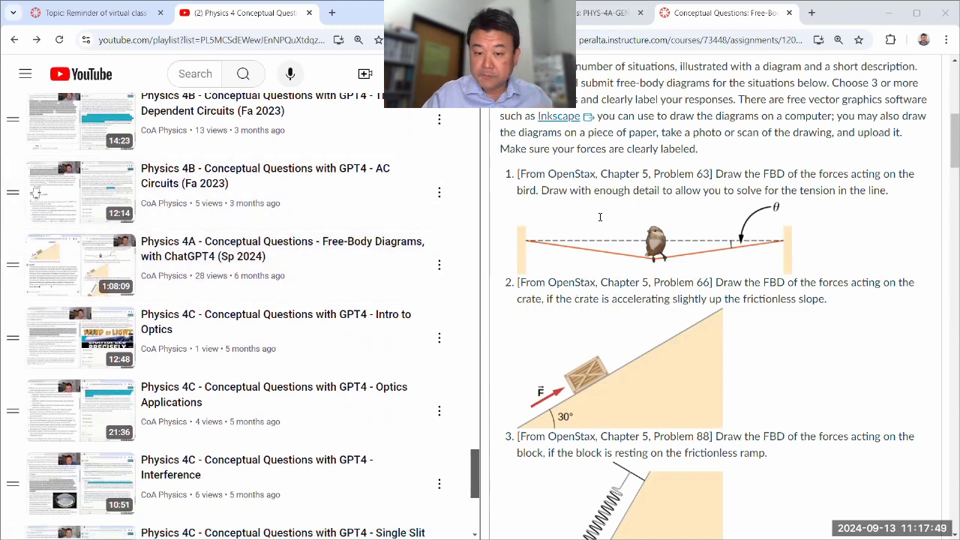
scroll(660, 216, "down", 1)
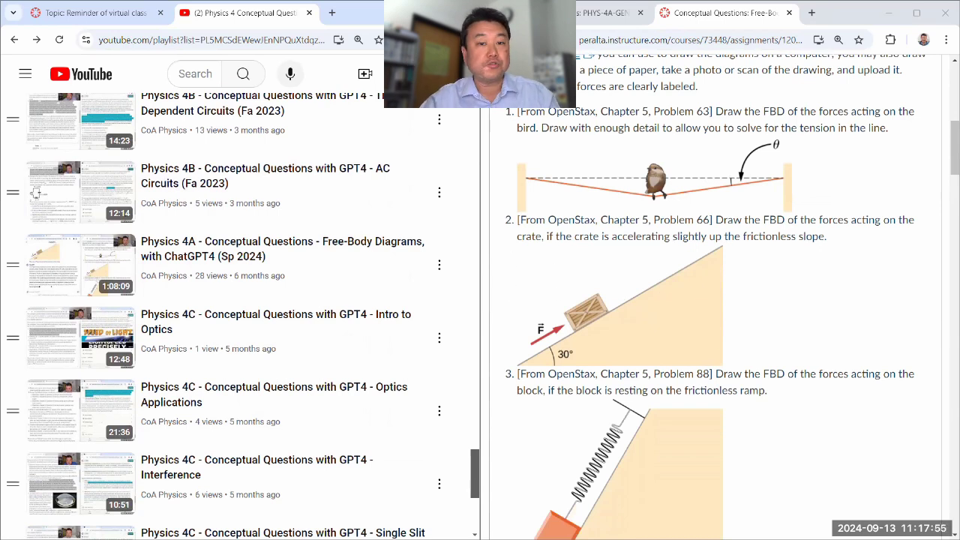
- Open chatgpt.com in a new browser tab
left_click(332, 13)
type("cha")
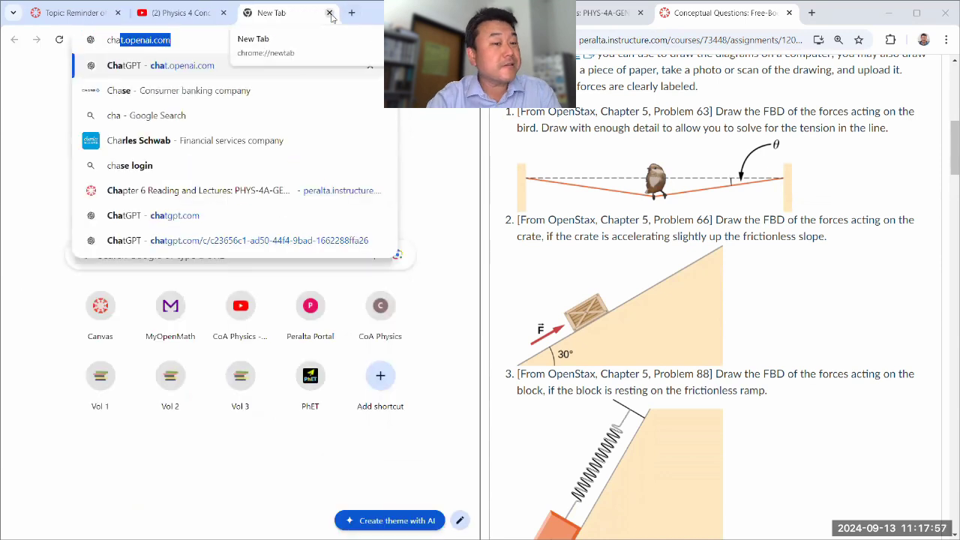
key("Return")
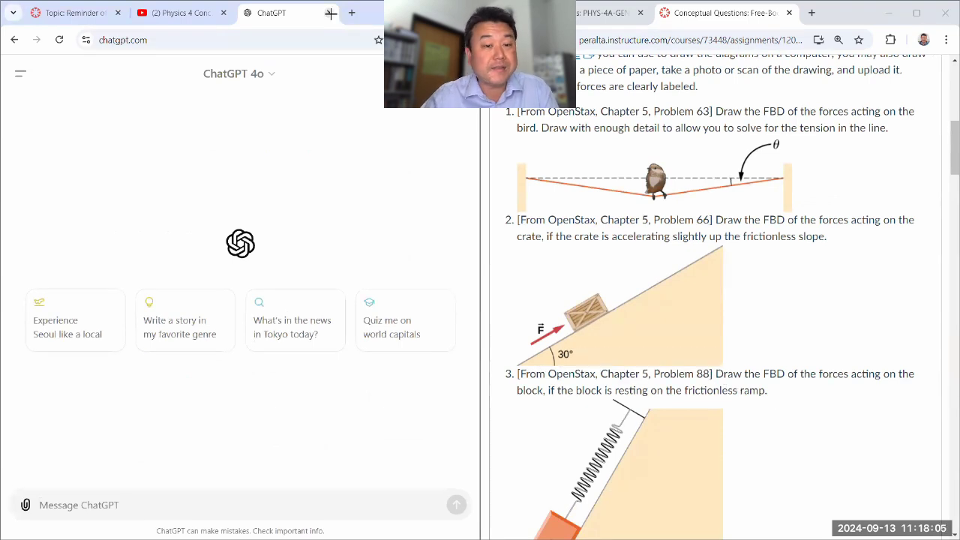
- Snip problem 2's crate-on-incline question and send the screenshot to ChatGPT
key("super+shift+s")
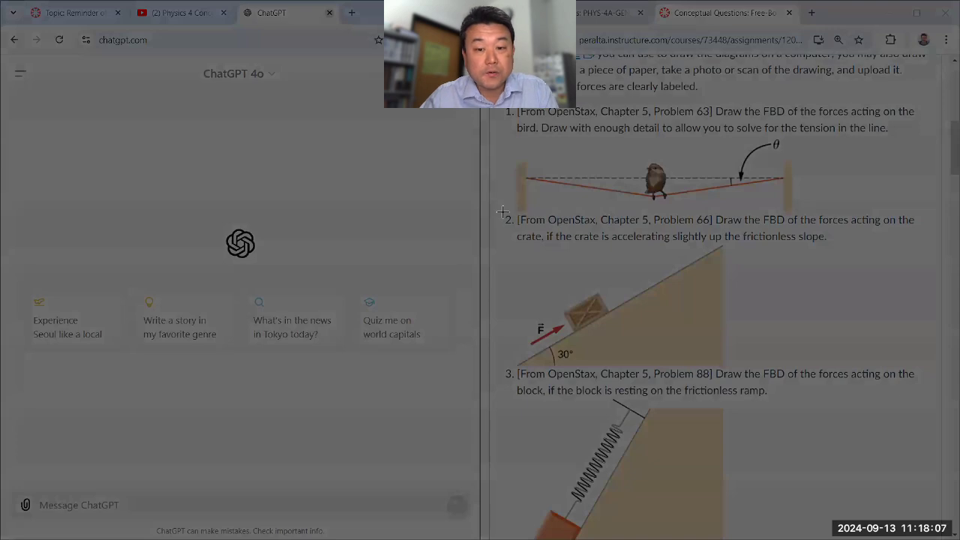
left_click_drag(501, 213, 918, 370)
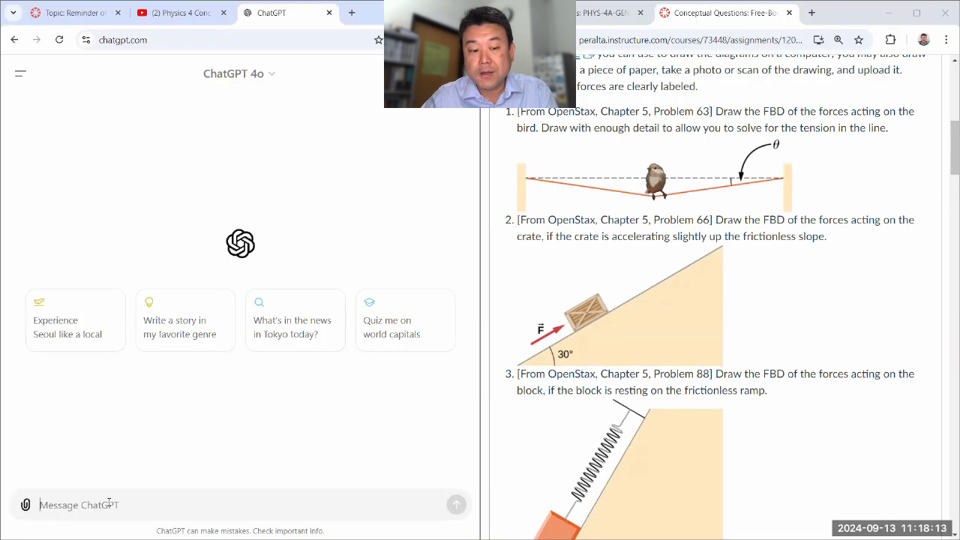
key("ctrl+v")
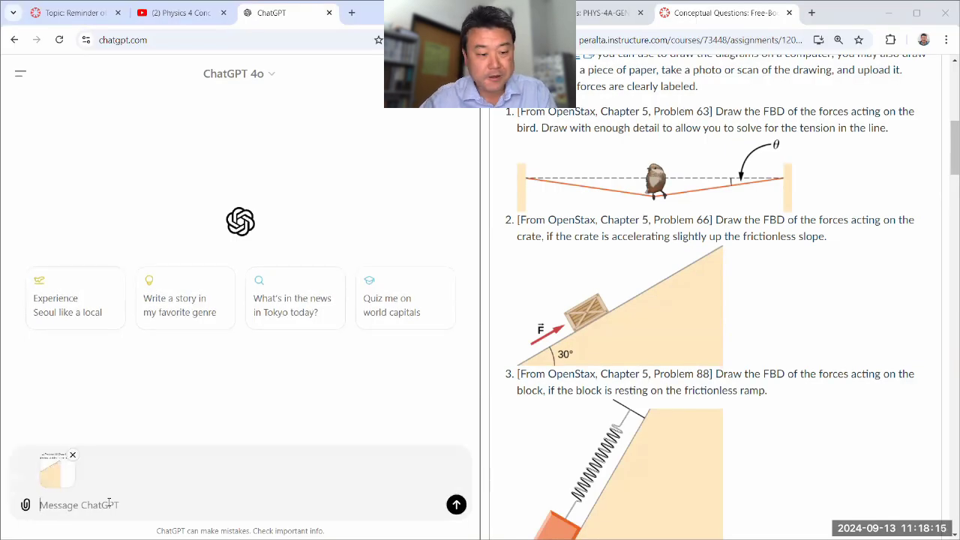
left_click(456, 505)
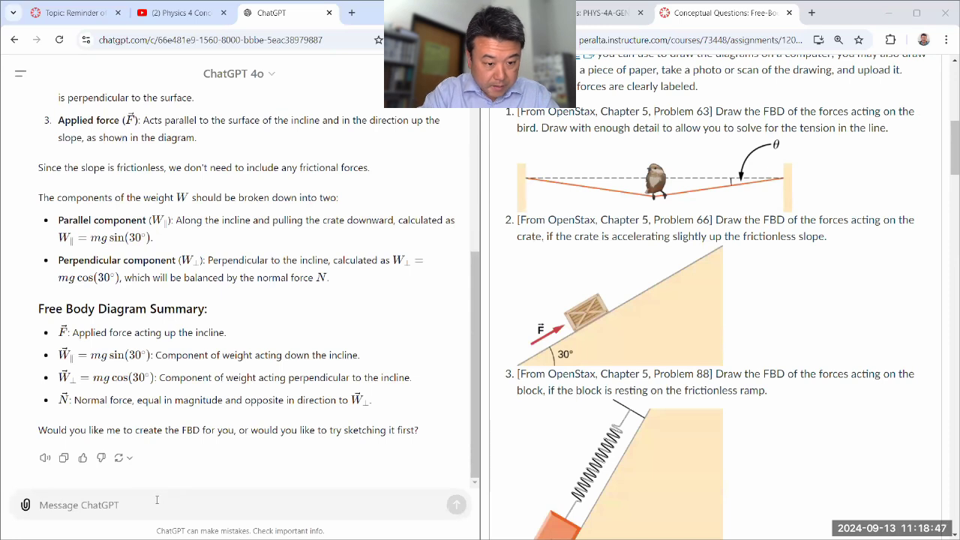
- Reply 'Yes, please create the FBD for me.' to get the crate's free-body diagram
type("Yes, please cr")
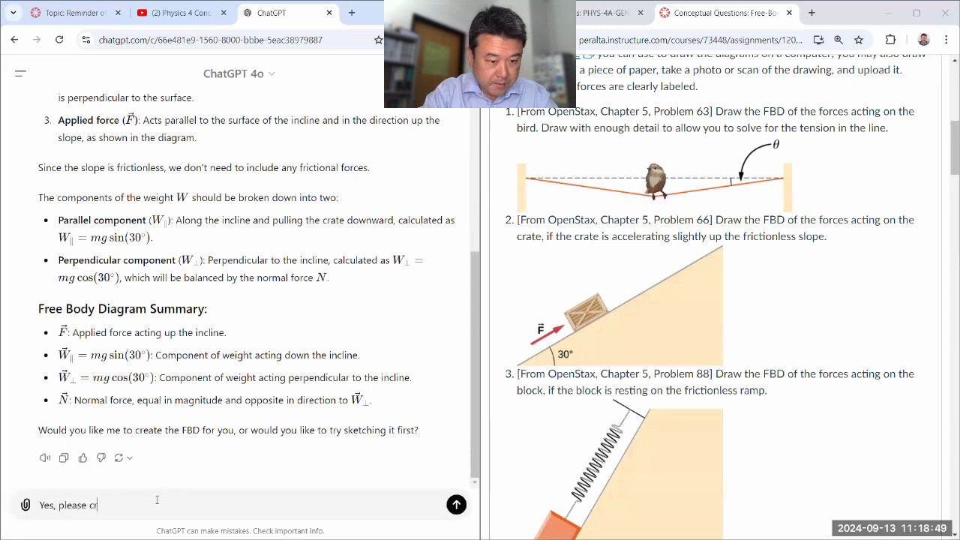
type("eate the FBD for me.")
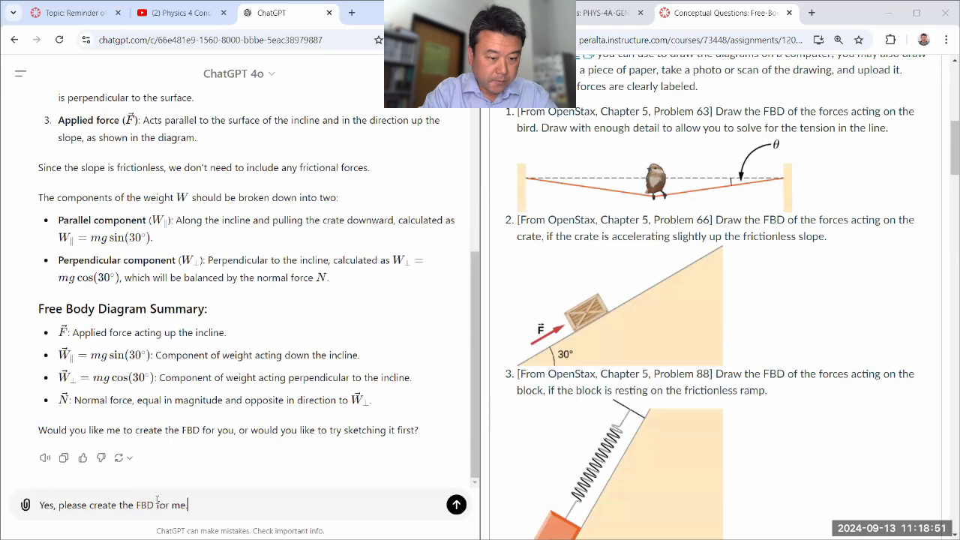
key("Return")
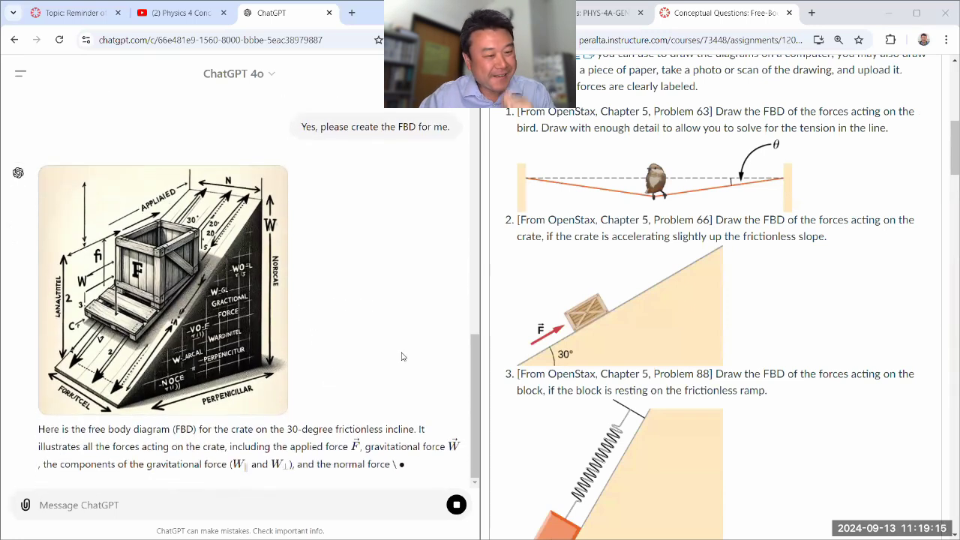
- Scroll the problem set to problem 9 and snip its ramp figure
scroll(615, 332, "down", 6)
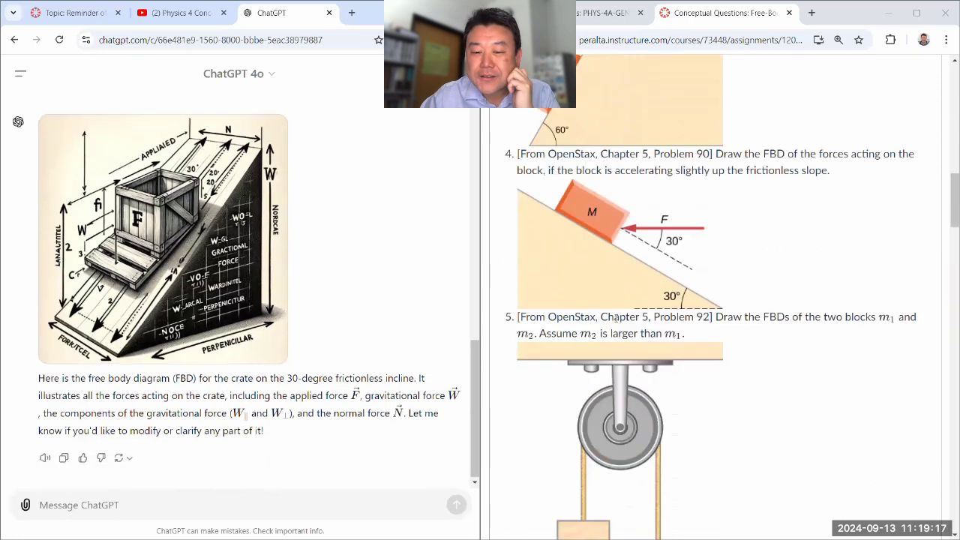
scroll(609, 324, "down", 12)
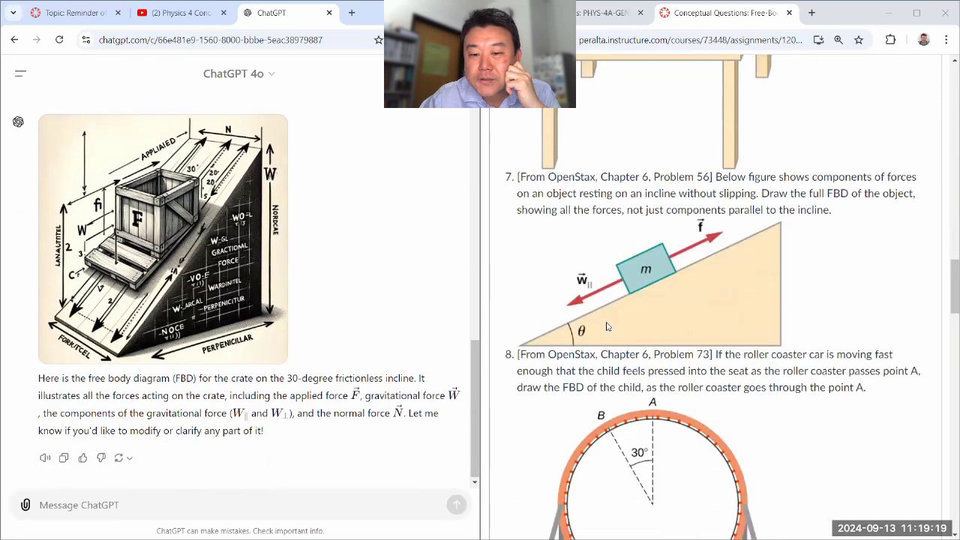
scroll(606, 328, "down", 12)
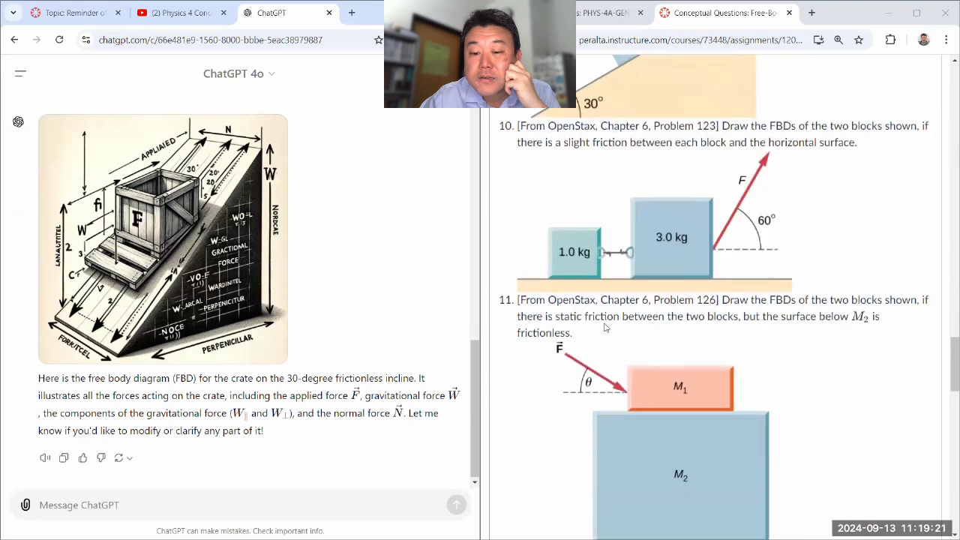
scroll(600, 338, "up", 8)
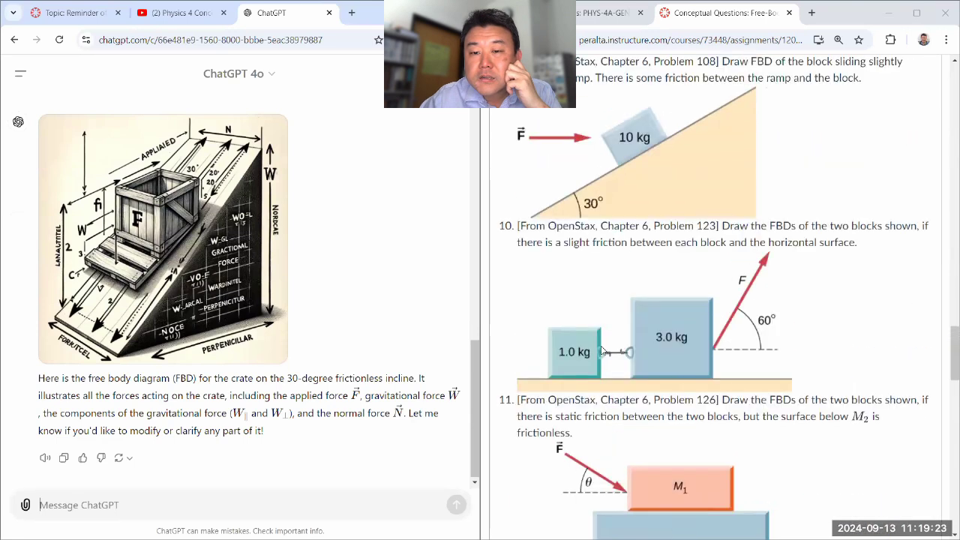
scroll(613, 352, "up", 1)
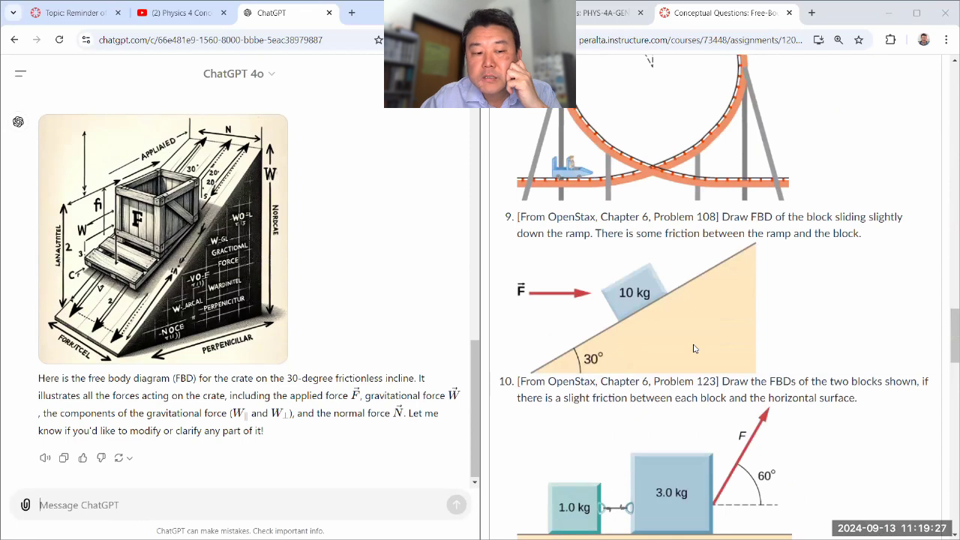
key("super+shift+s")
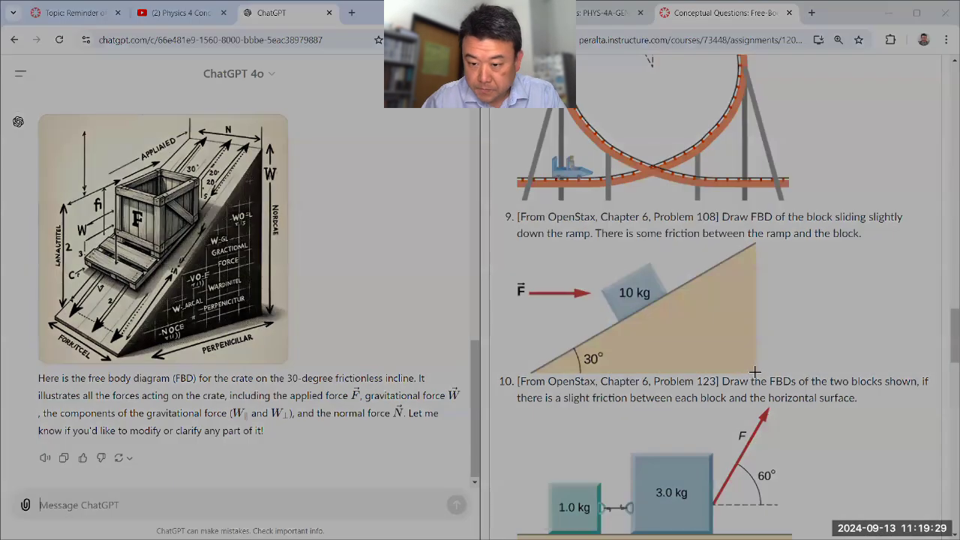
left_click_drag(761, 377, 516, 245)
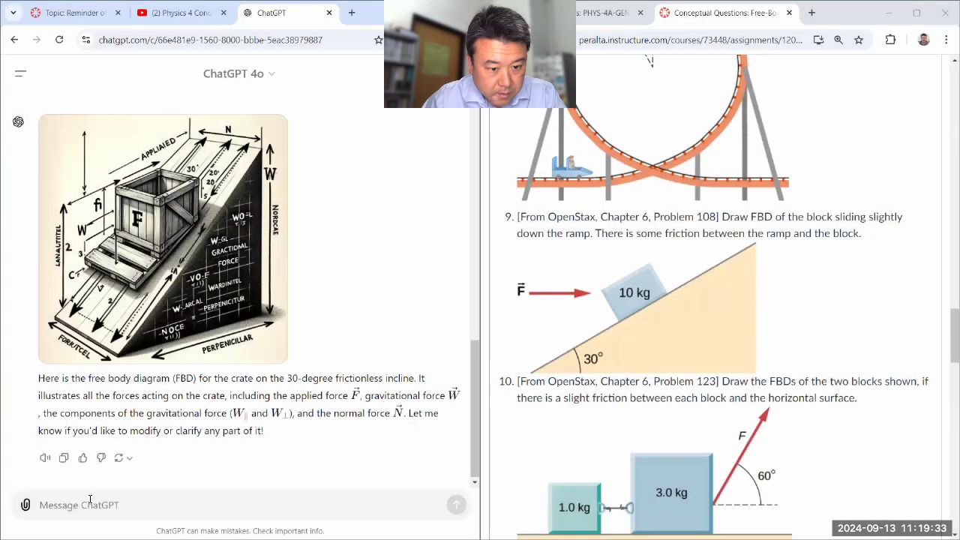
- Discard the draft 'Please give me a word' and select problem 9's text and figure
type("Please give")
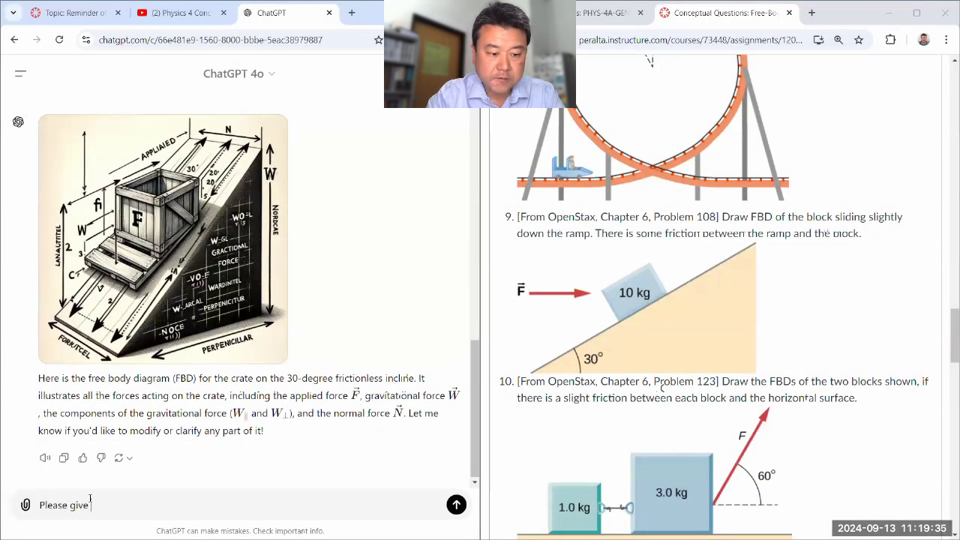
type(" me a wo")
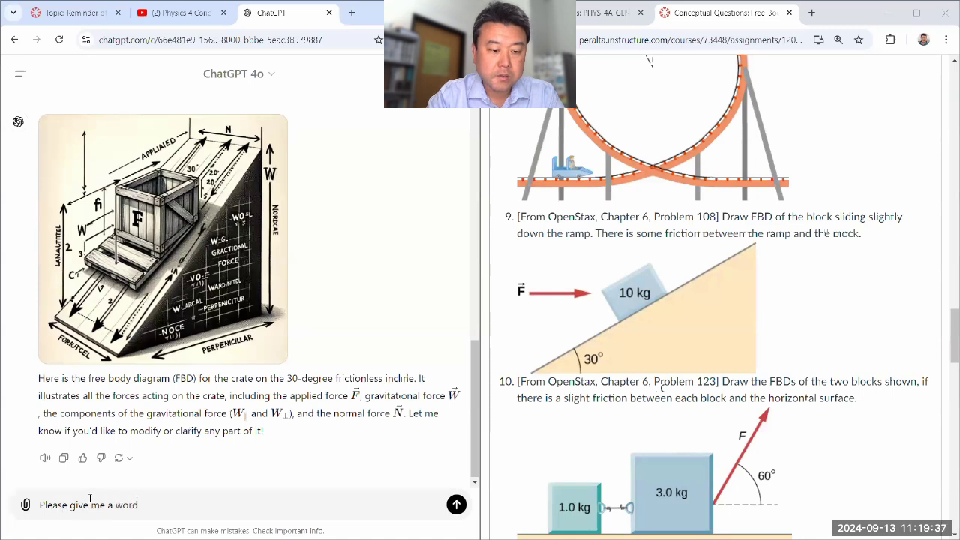
type("rd")
key("ctrl+a")
key("BackSpace")
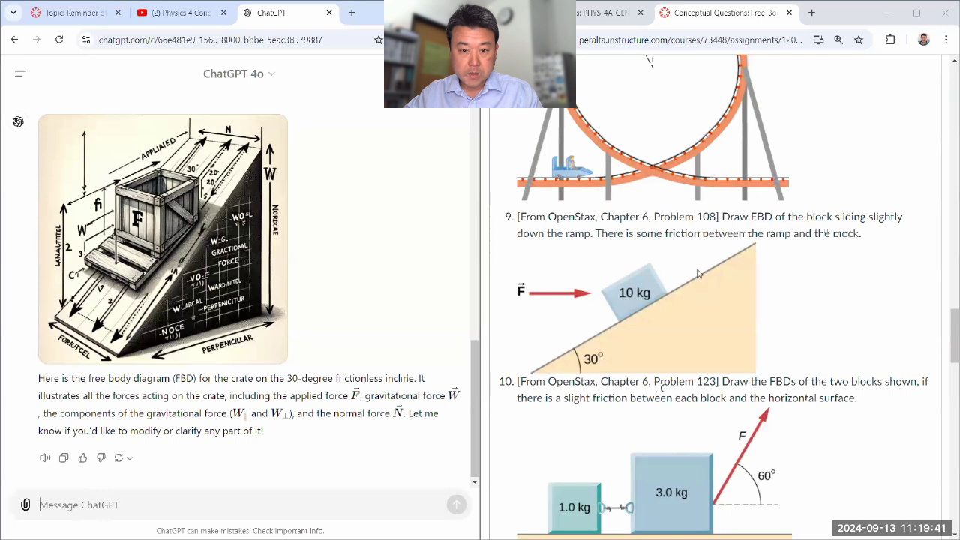
left_click_drag(722, 216, 788, 302)
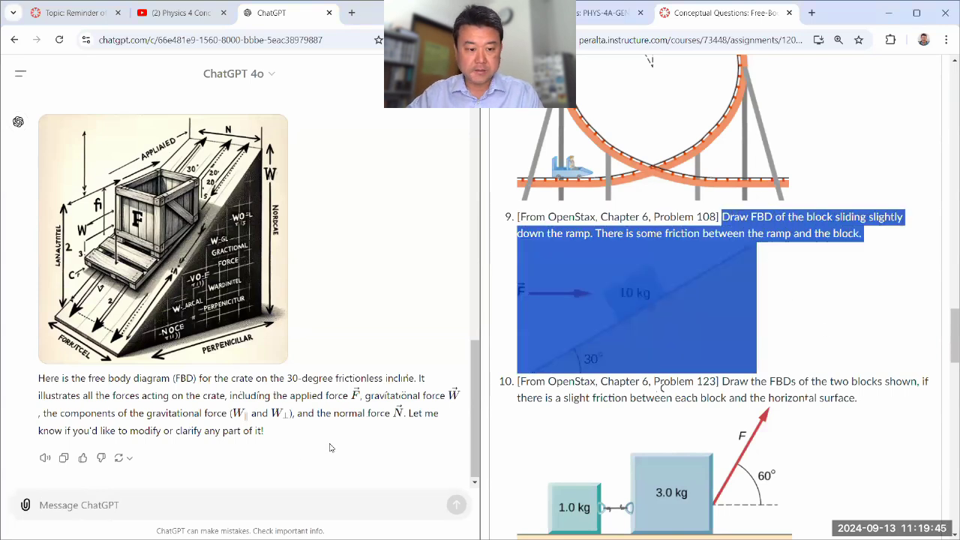
- Start a new ChatGPT chat using the o1-preview model
left_click(265, 72)
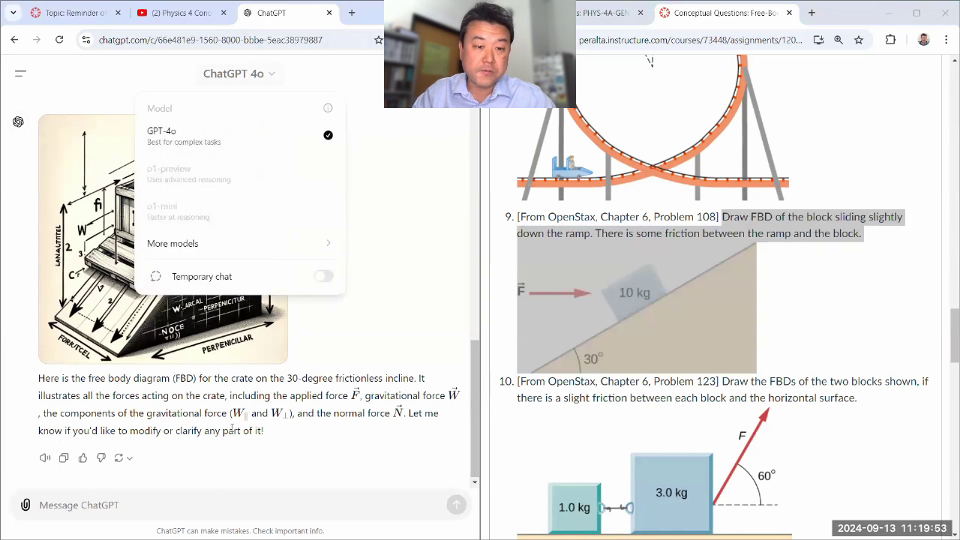
left_click(191, 515)
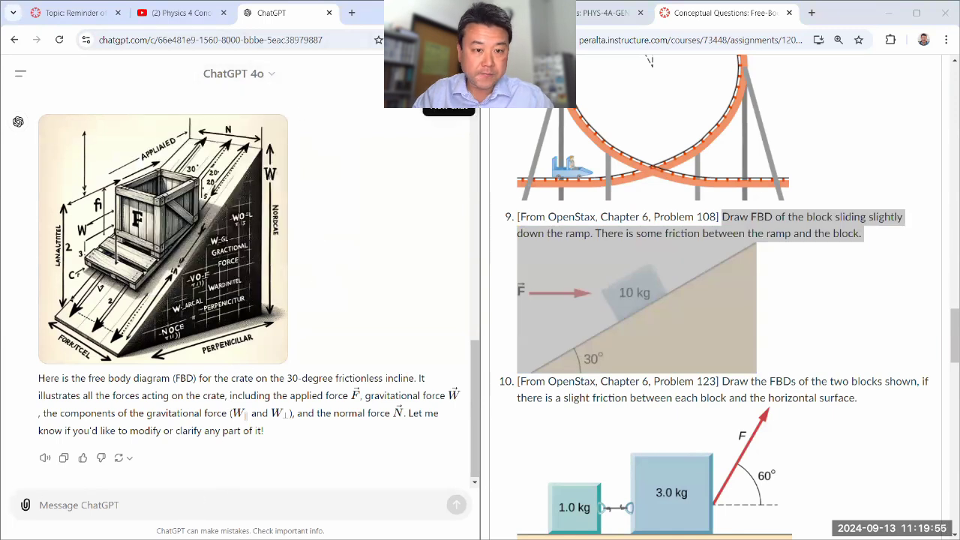
key("ctrl+shift+o")
left_click(274, 77)
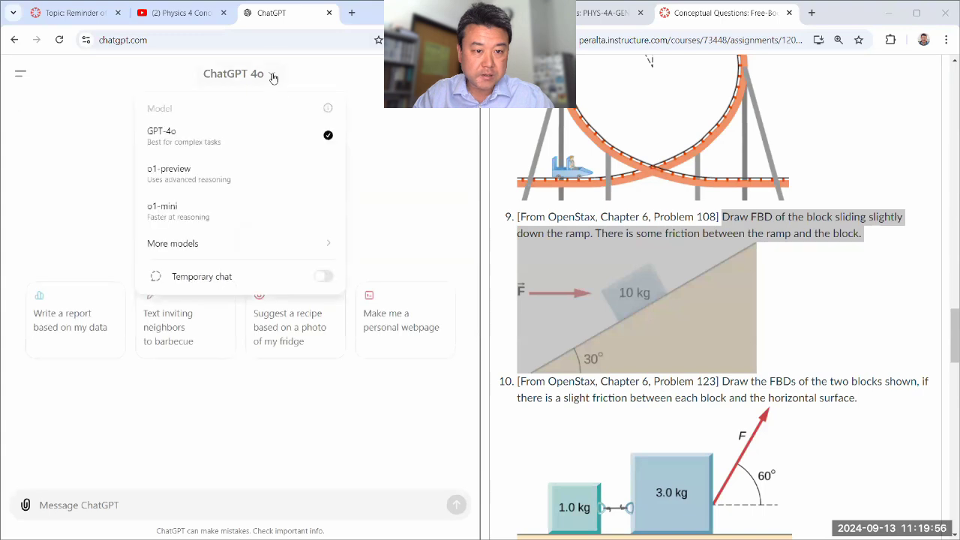
left_click(203, 177)
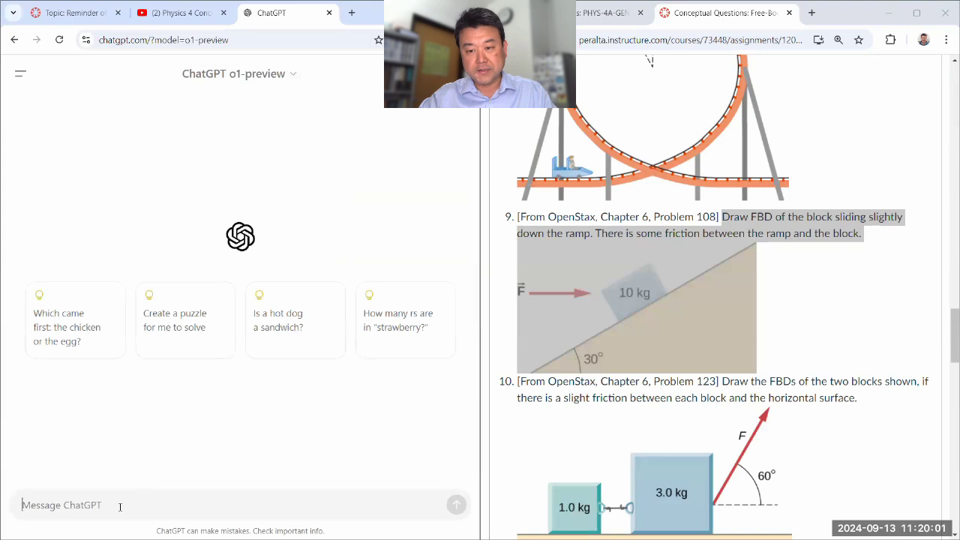
- Copy problem 9's text and ramp image and paste them into the message box
right_click(743, 234)
left_click(683, 247)
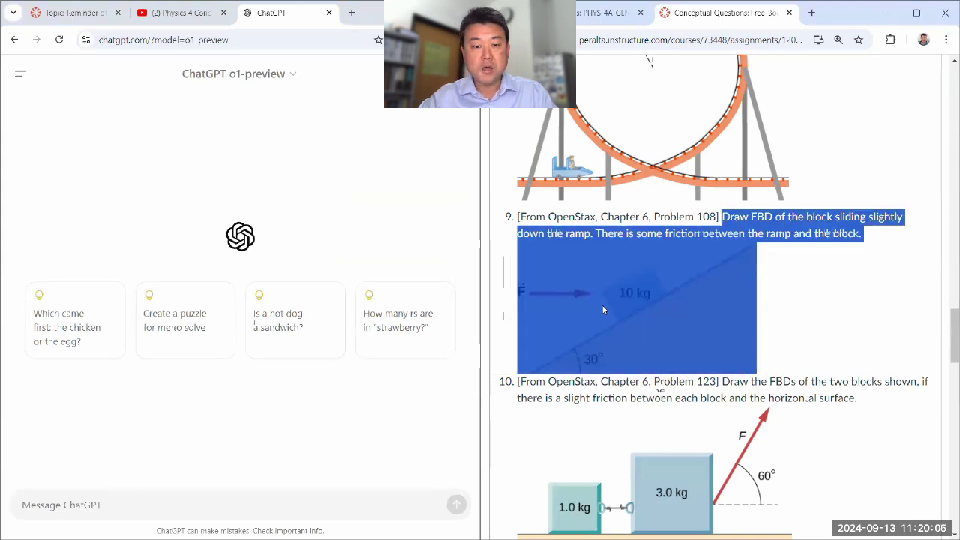
left_click(764, 217)
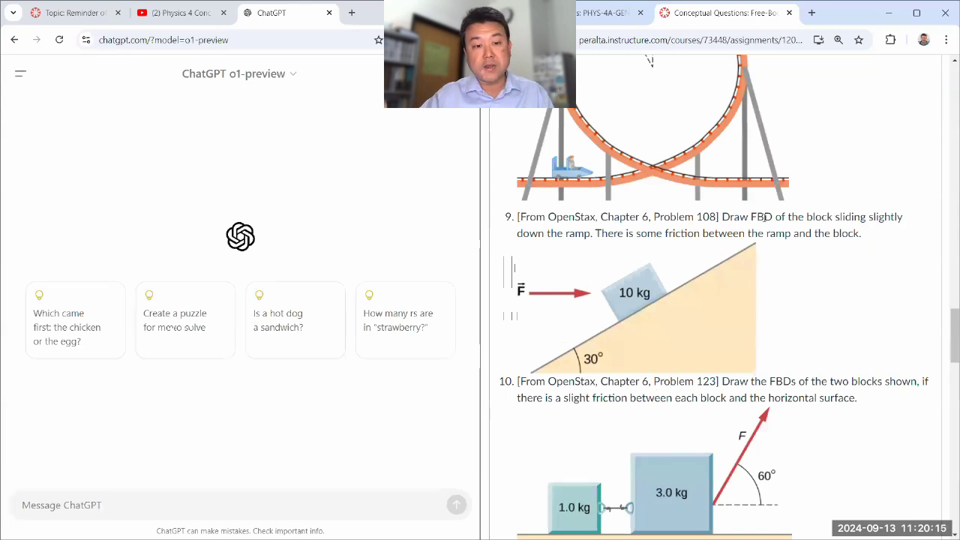
left_click(188, 498)
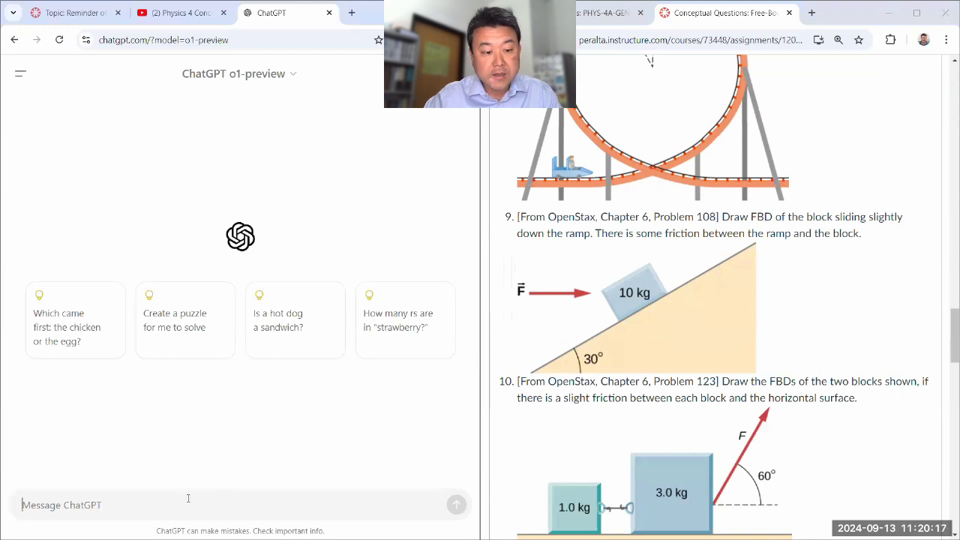
type("Draw FBD of the block sliding slightly down the ramp. There is some friction between the ramp and the block. An illustration of a 10.0 kilogram block being pushed into a slope by a horizontal force F. The slope angles up and to the right at an angle of 30 degrees to the horizontal and the force F points to the right.")
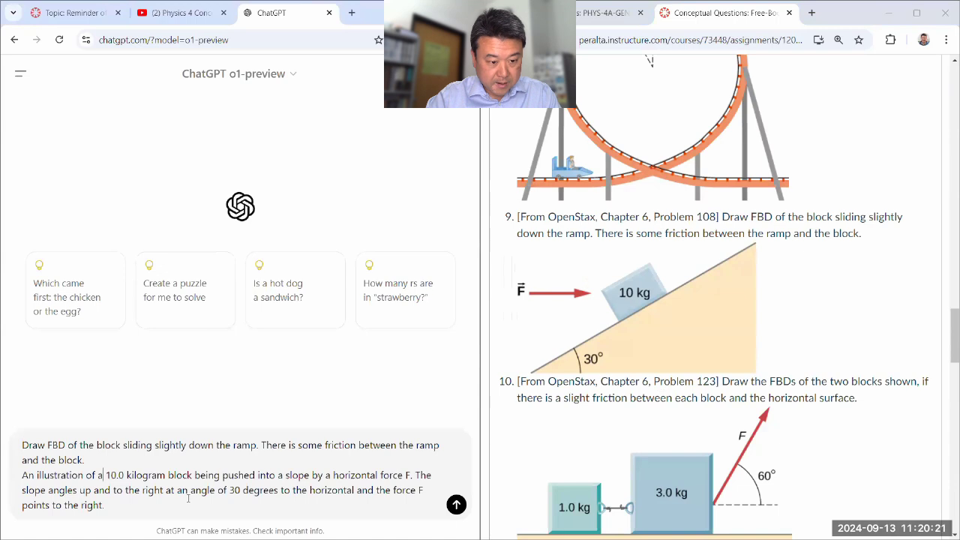
key("shift+Down")
key("shift+Down")
key("shift+Down")
key("Right")
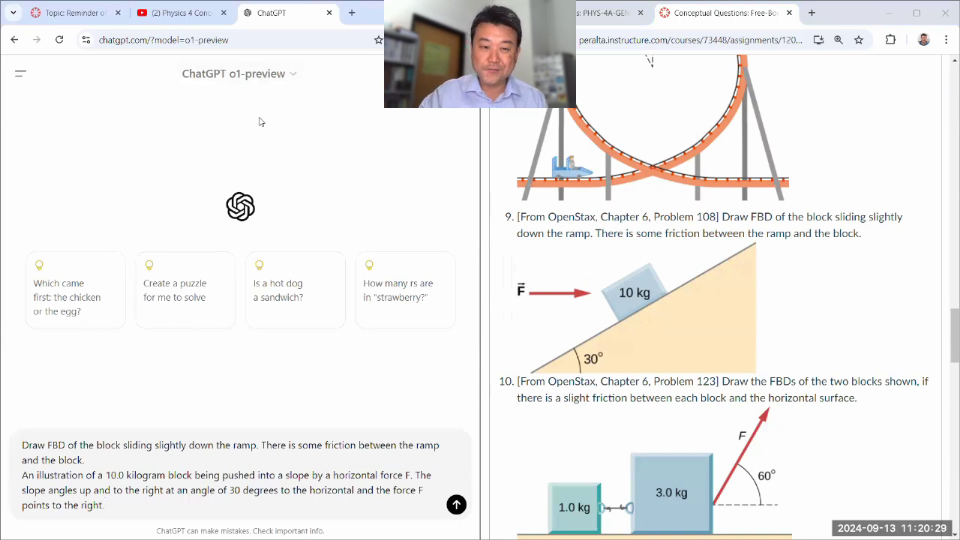
- Send problem 9 and read o1-preview's drawing steps down to the Final Diagram
left_click(456, 505)
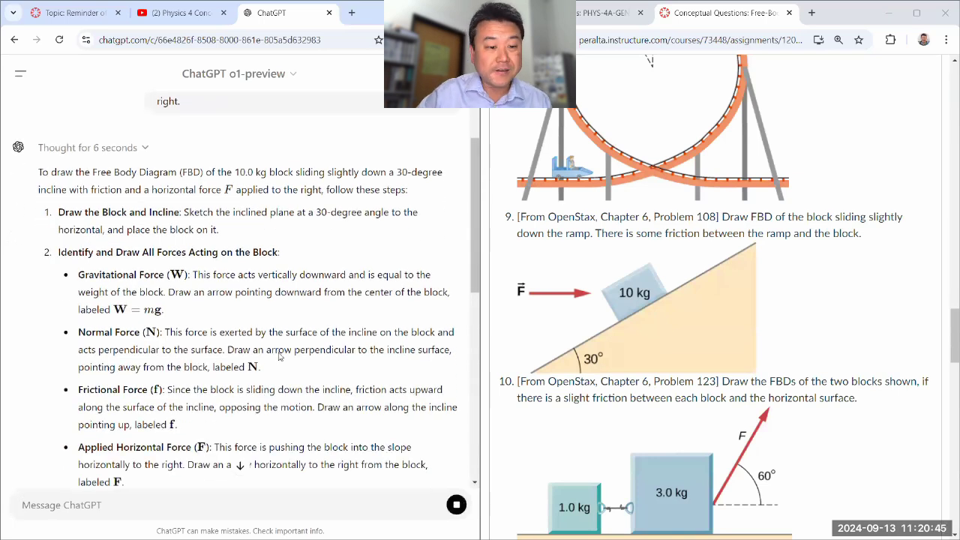
scroll(101, 274, "down", 3)
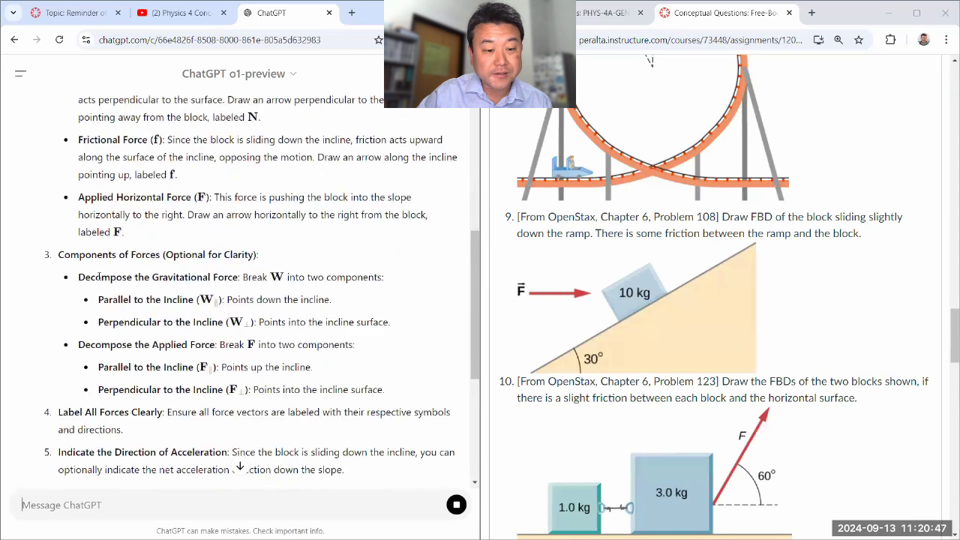
scroll(217, 292, "down", 3)
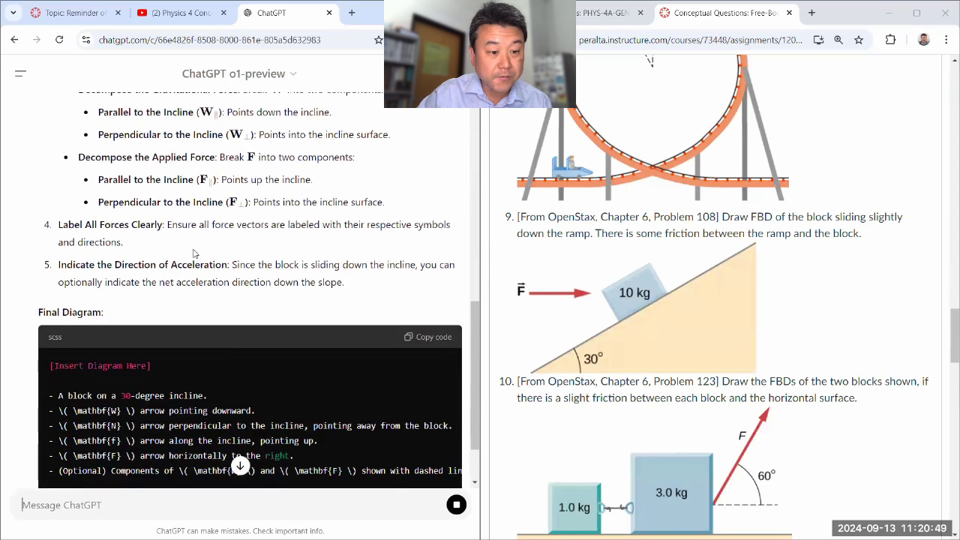
scroll(193, 254, "down", 1)
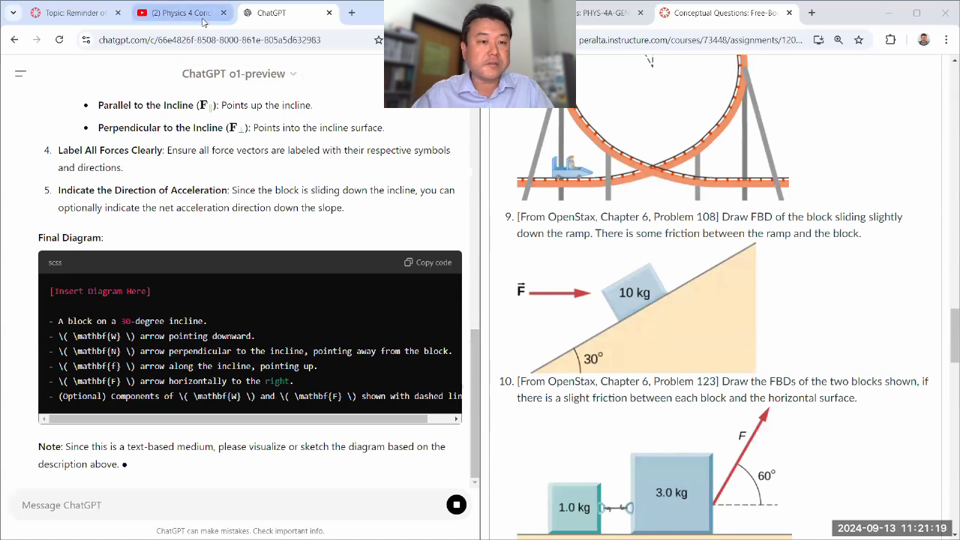
- Close the YouTube tab and highlight 'Problem Set 4' in the class reminder discussion
mouse_move(183, 15)
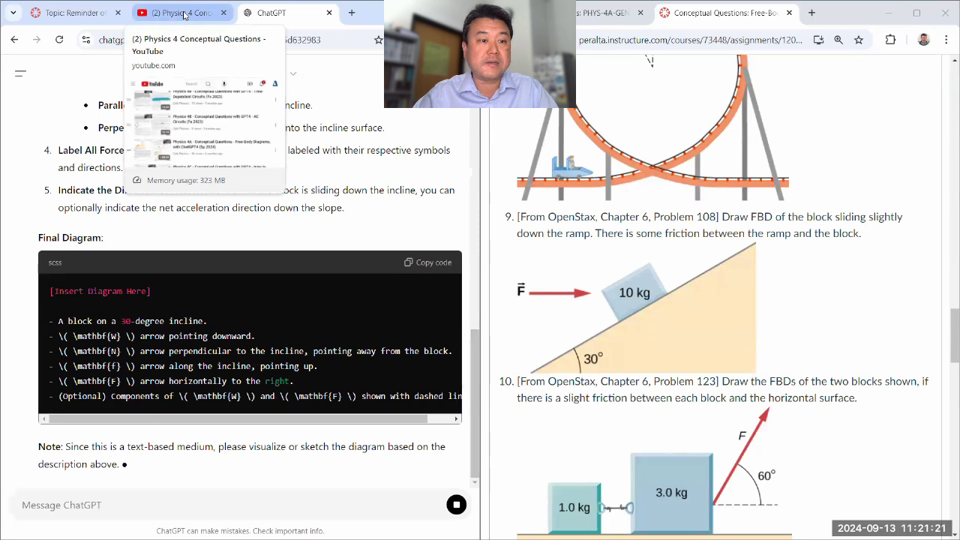
left_click(223, 13)
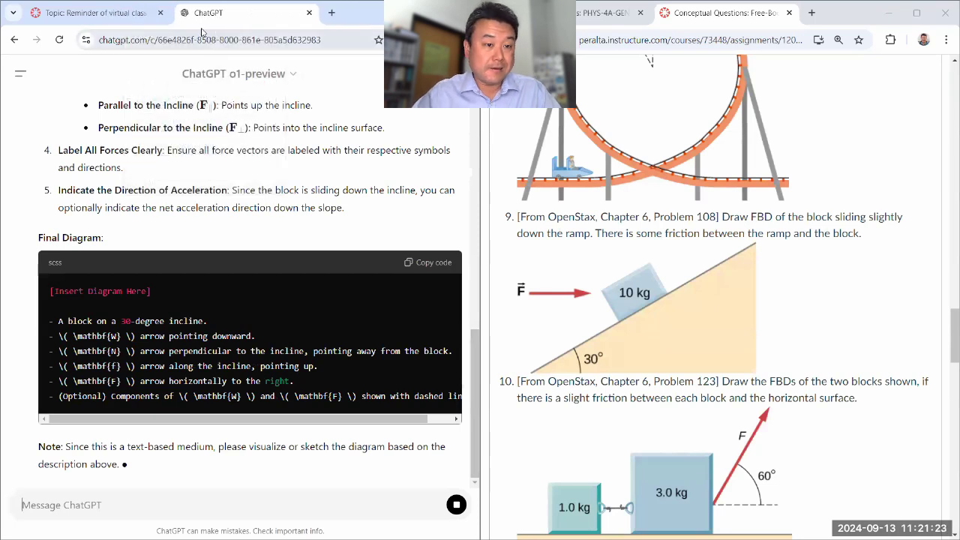
left_click(116, 15)
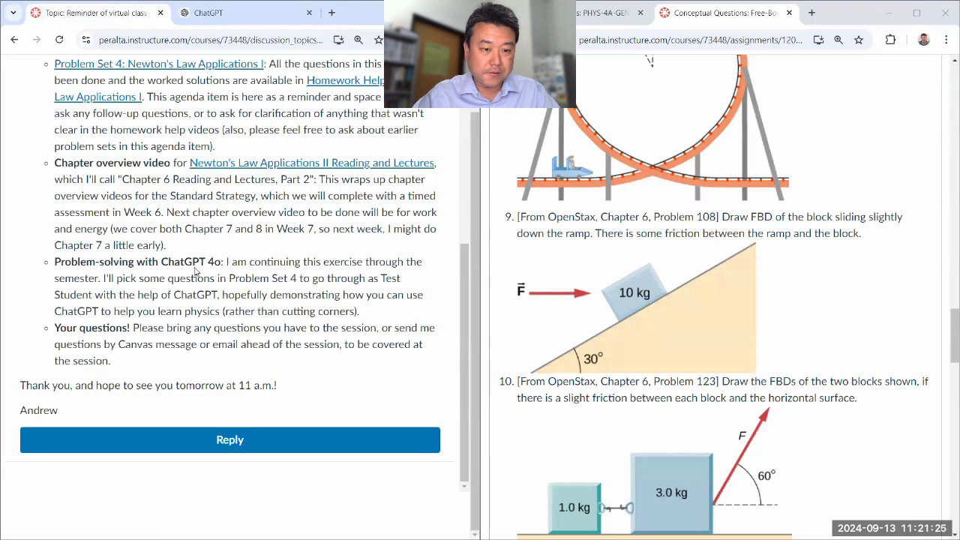
left_click_drag(230, 278, 297, 277)
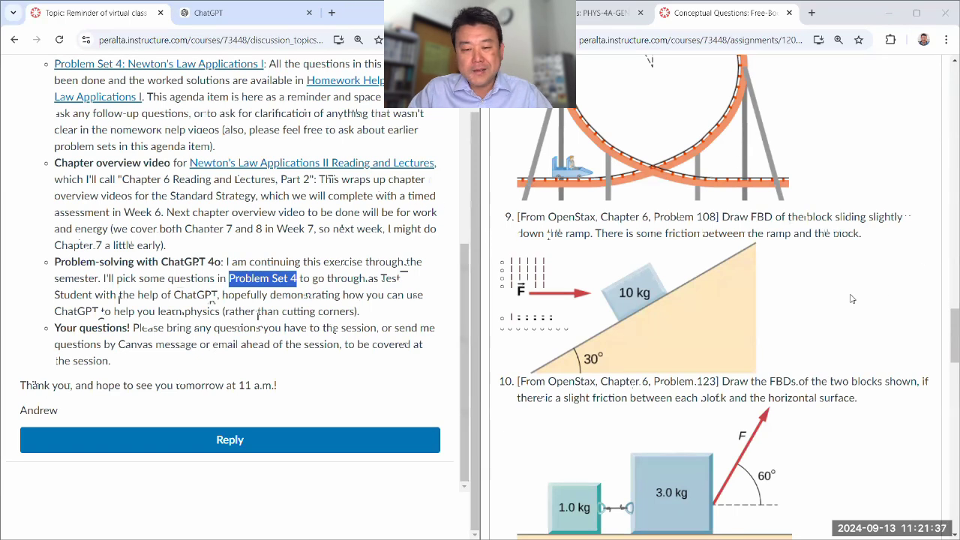
- Select problems 9 and 10 on the assignment page, then close the Conceptual Questions tab
double_click(536, 266)
left_click_drag(537, 267, 524, 238)
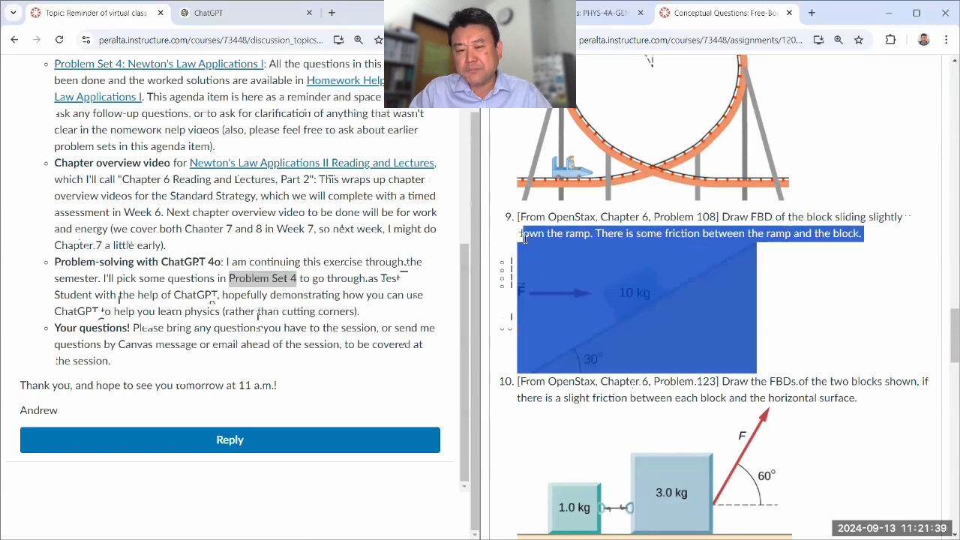
scroll(559, 230, "down", 2)
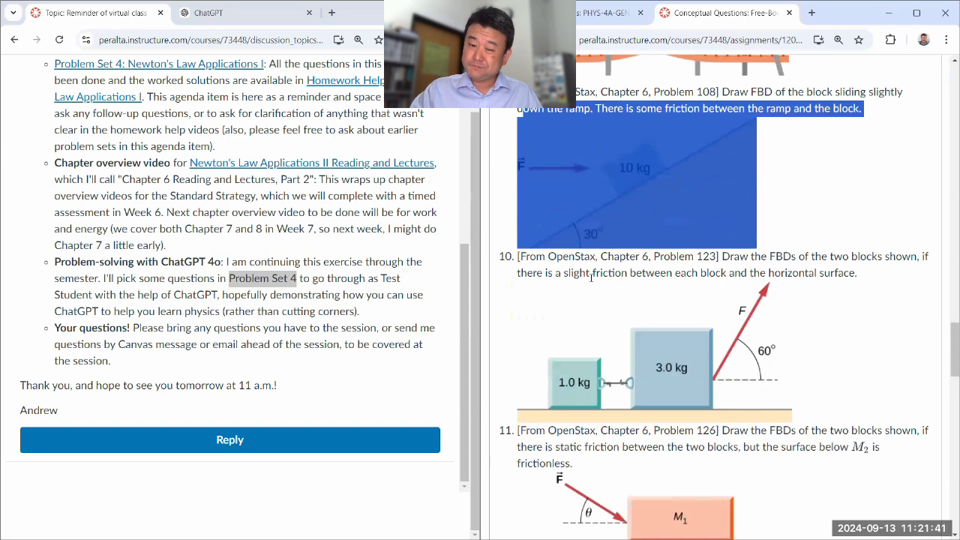
left_click_drag(519, 270, 735, 369)
left_click(829, 360)
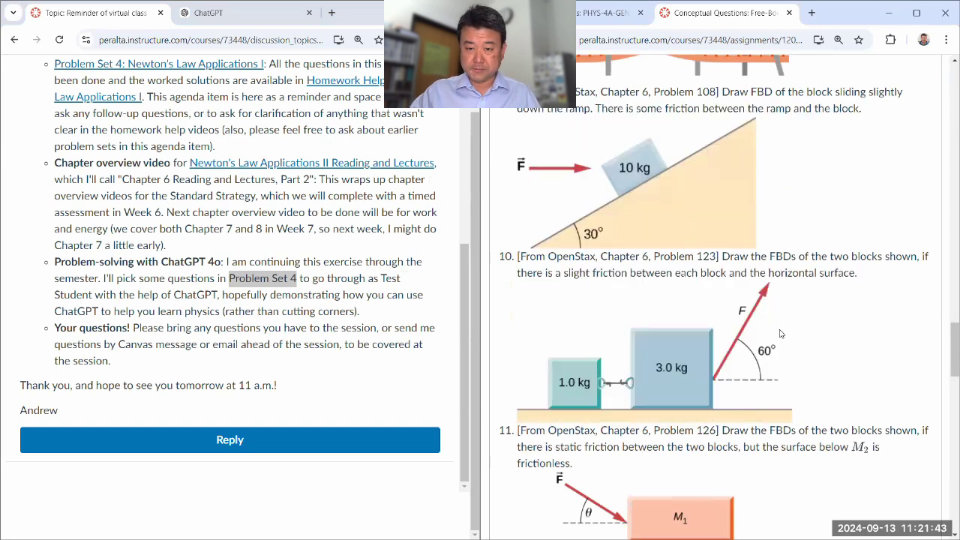
scroll(828, 361, "up", 5)
scroll(828, 360, "up", 5)
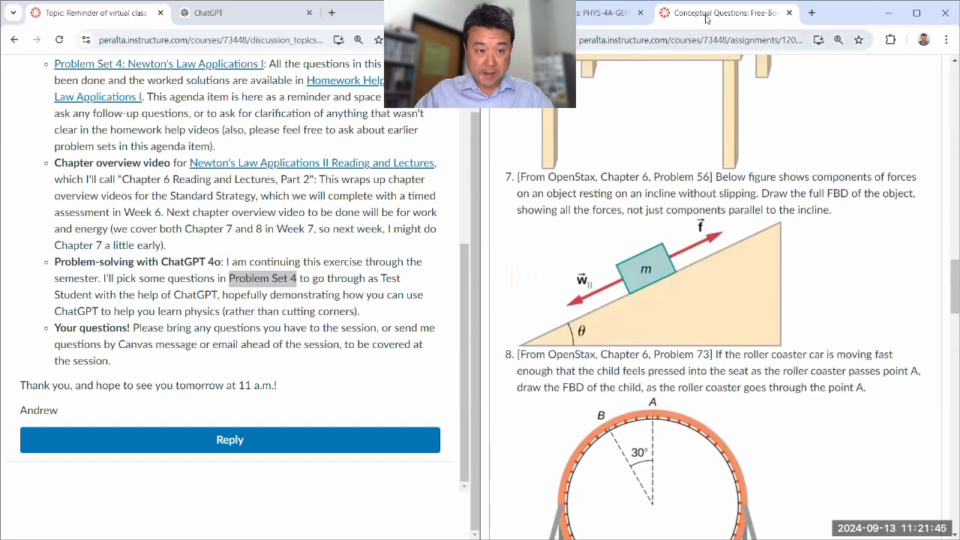
middle_click(706, 18)
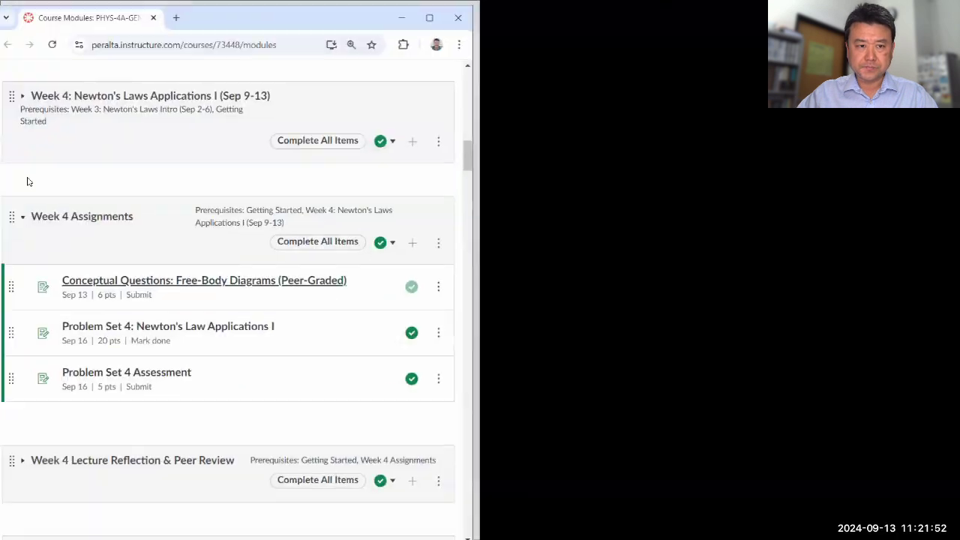
- Start a fresh ChatGPT chat beside Problem Set 4 and switch it to GPT-4o
mouse_move(459, 529)
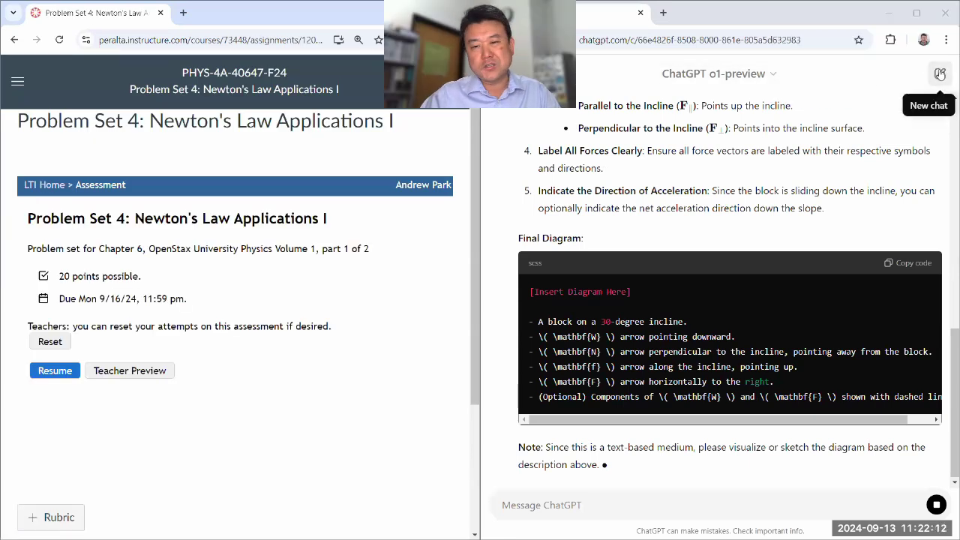
left_click(940, 73)
left_click(709, 80)
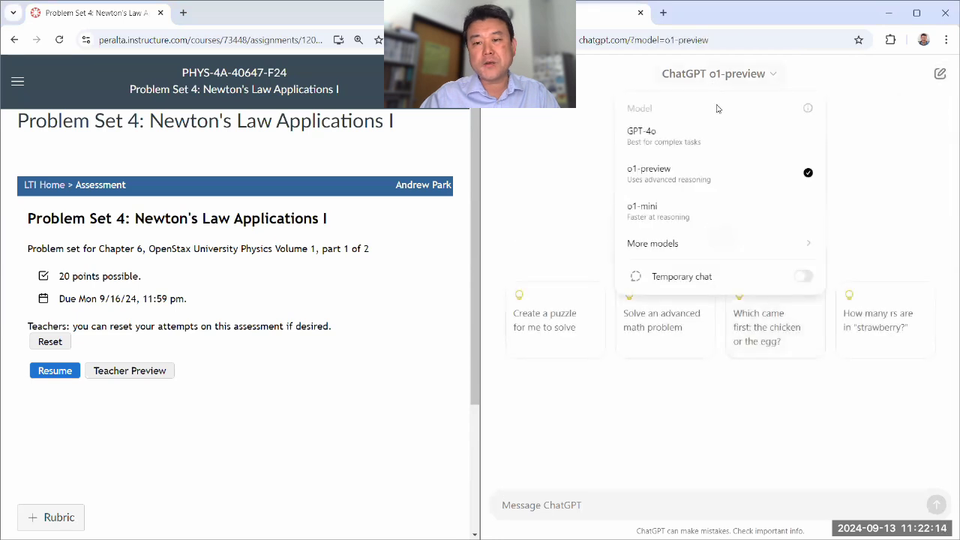
left_click(691, 139)
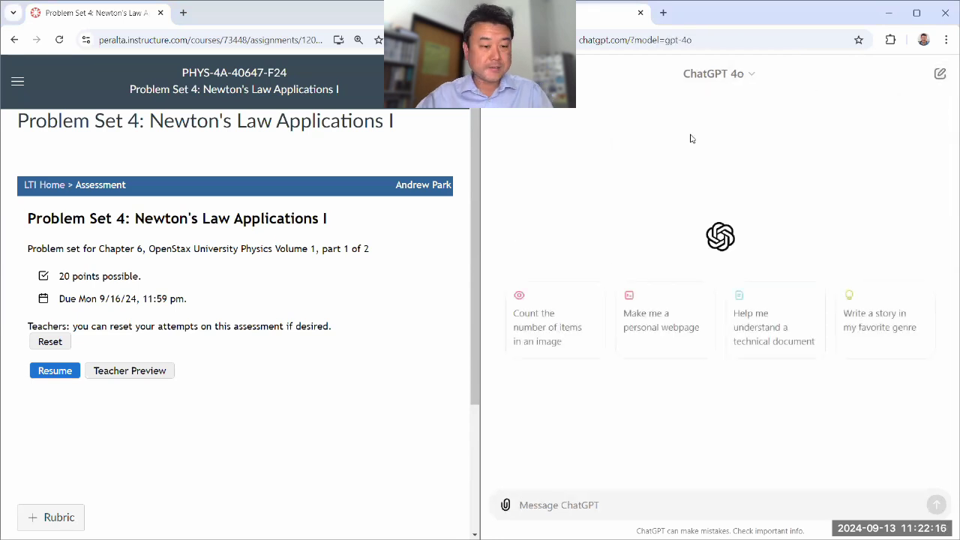
- Start Problem Set 4 in Student View (0/20, 10 questions), then focus the ChatGPT message box
scroll(173, 259, "down", 2)
scroll(203, 264, "up", 2)
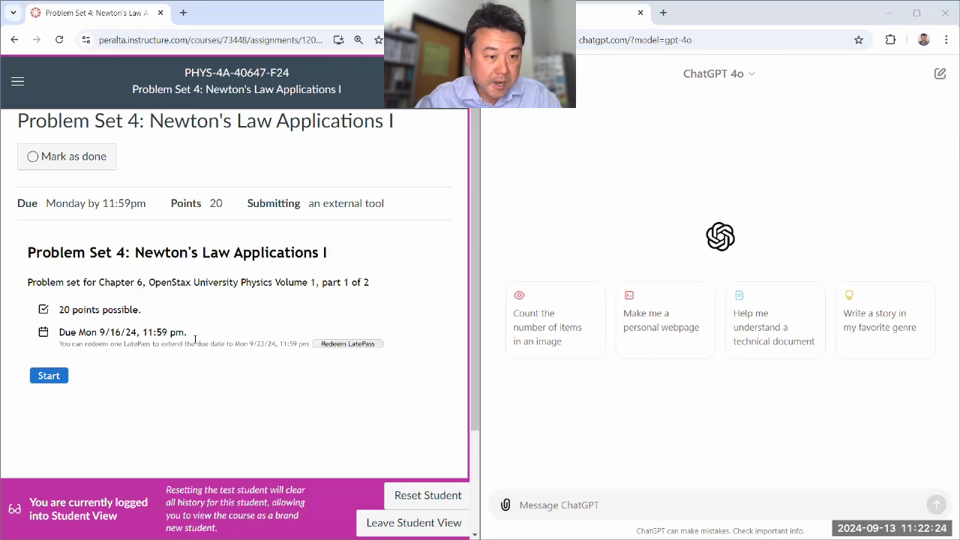
scroll(187, 241, "down", 3)
scroll(184, 244, "up", 3)
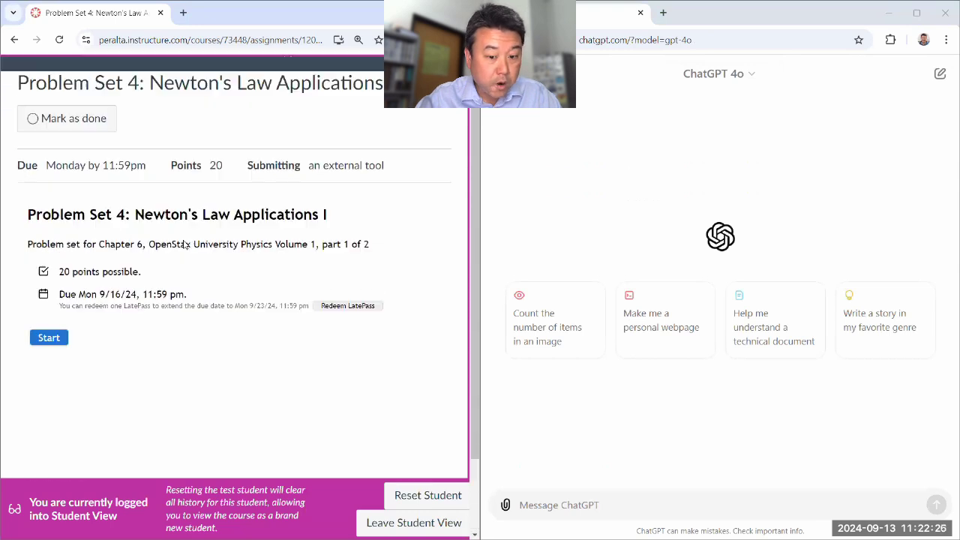
scroll(86, 163, "down", 2)
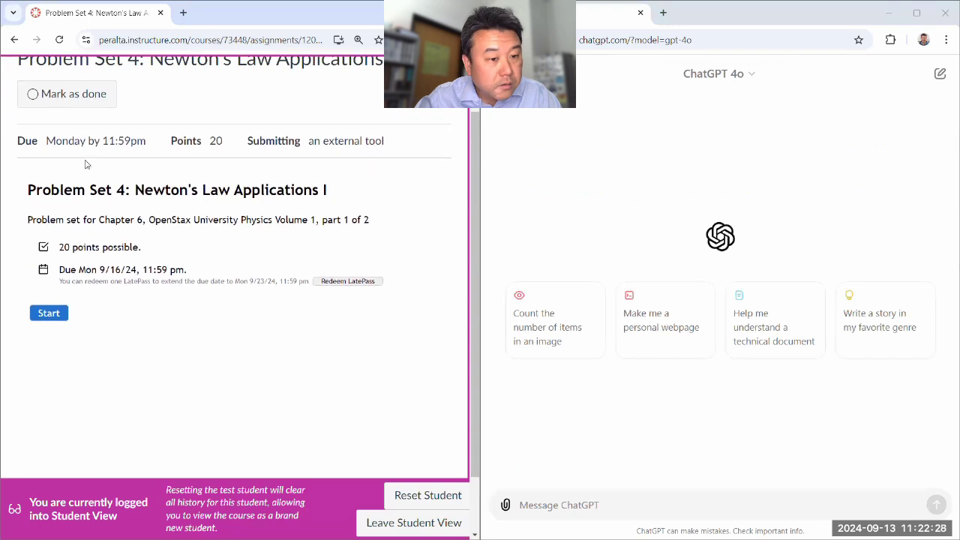
scroll(93, 152, "up", 2)
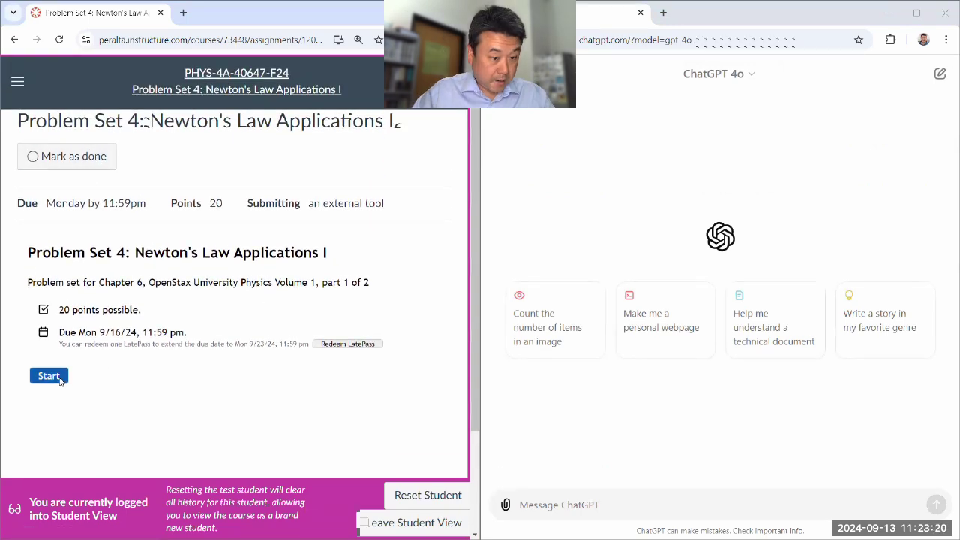
left_click(48, 375)
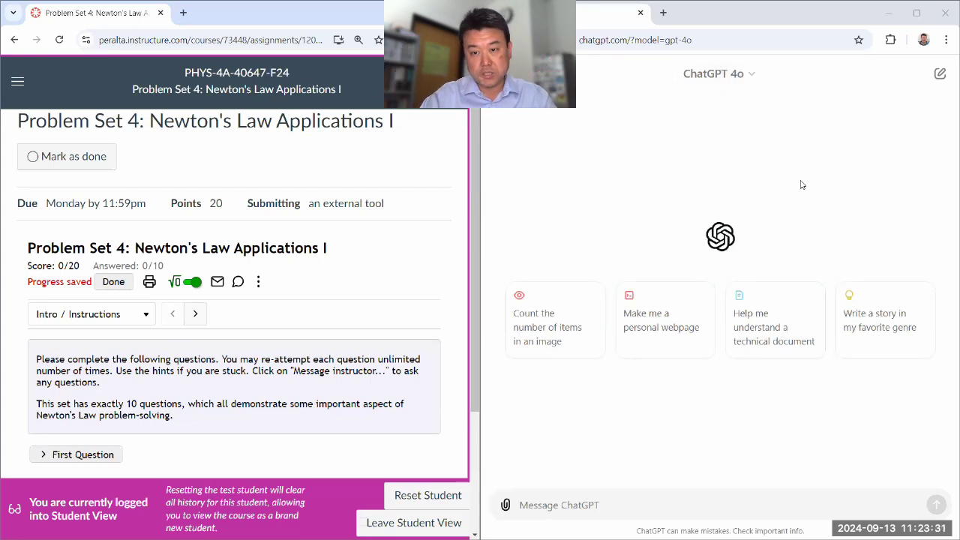
left_click(632, 504)
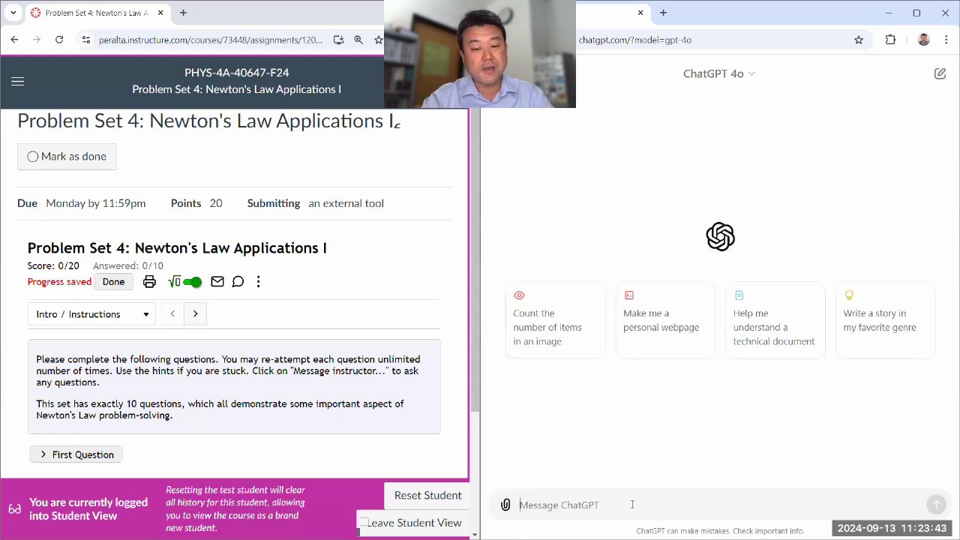
- Ask ChatGPT to guide the physics homework step by step after hearing your progress, not solve it
type("Hi")
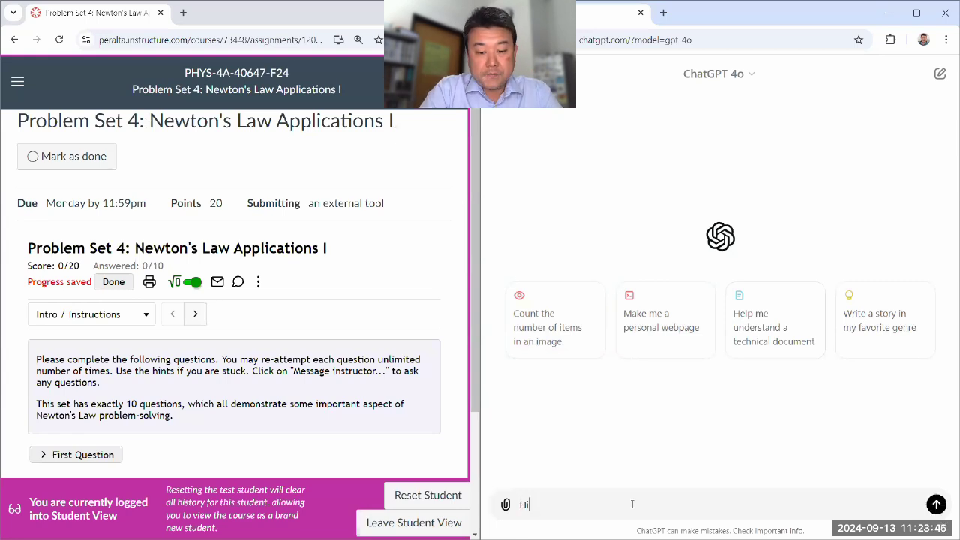
type("! I'm trying to ")
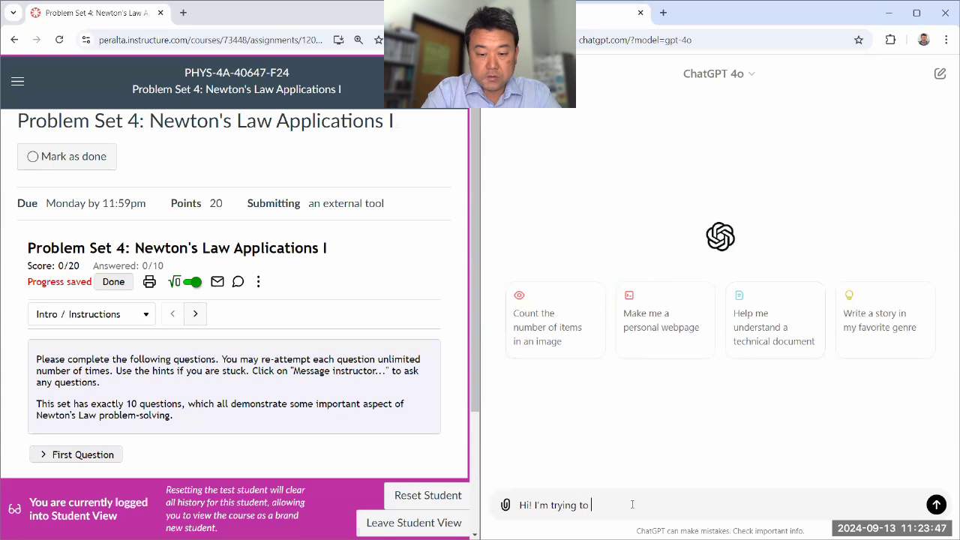
type("work through my ")
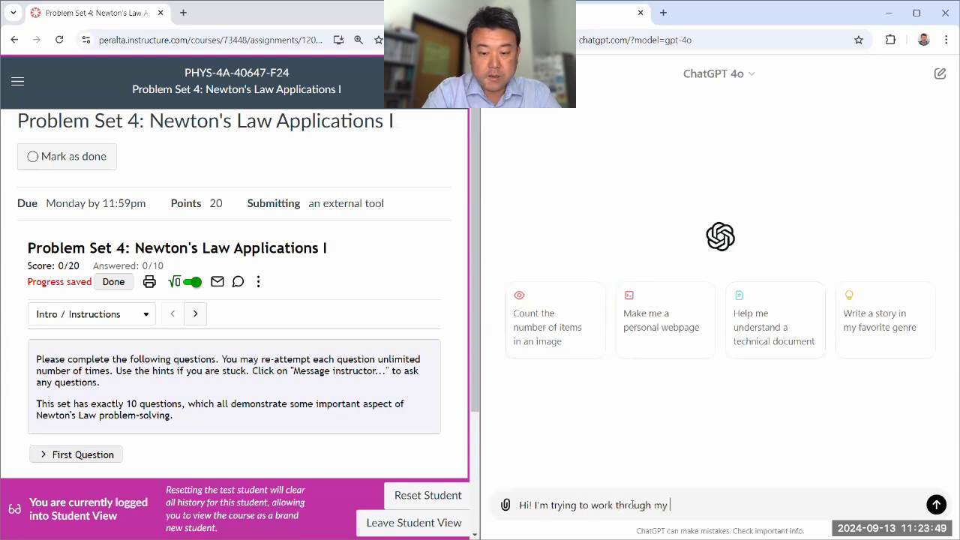
type("physics homework and ")
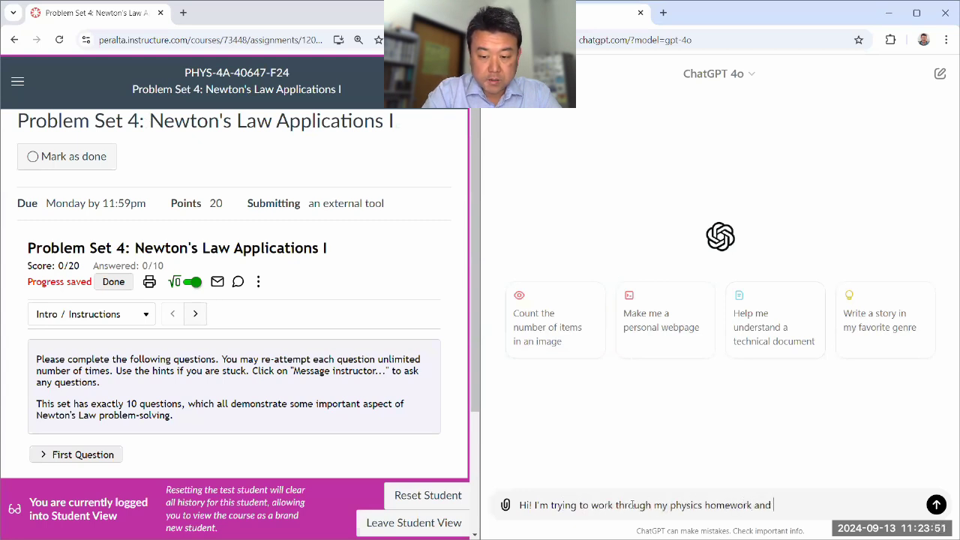
type("learn how to solve those questio")
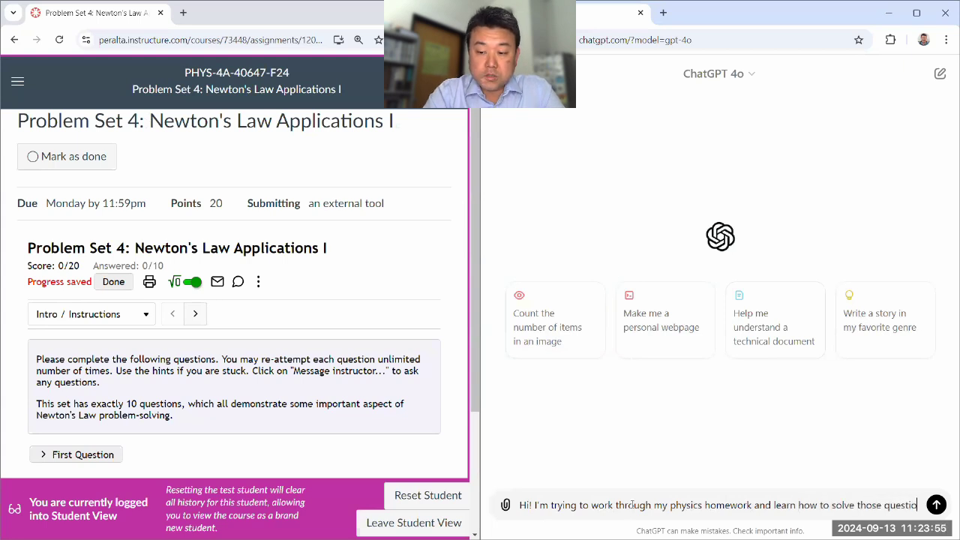
type("ns myself. So, in this session, when")
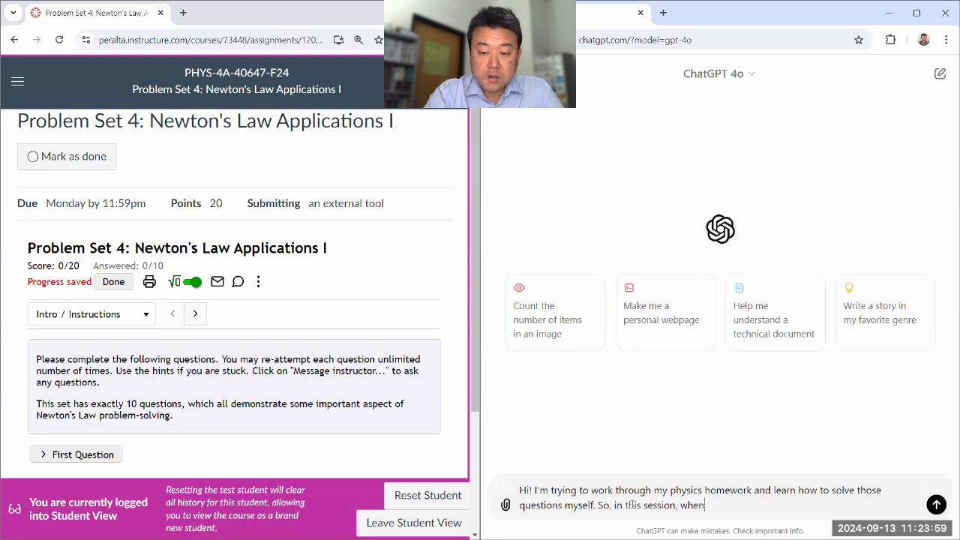
type(" I give you problems,")
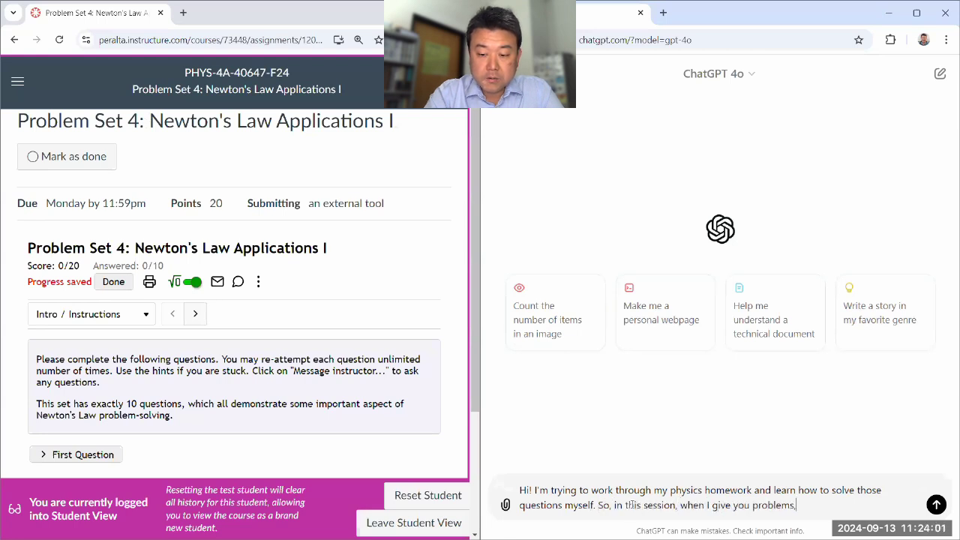
type(" please don't answe")
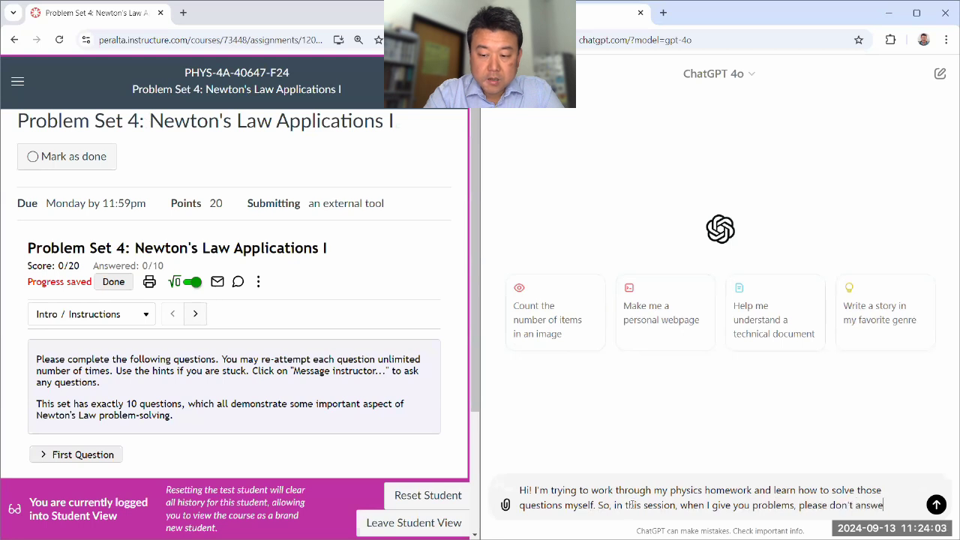
type("r them all for me")
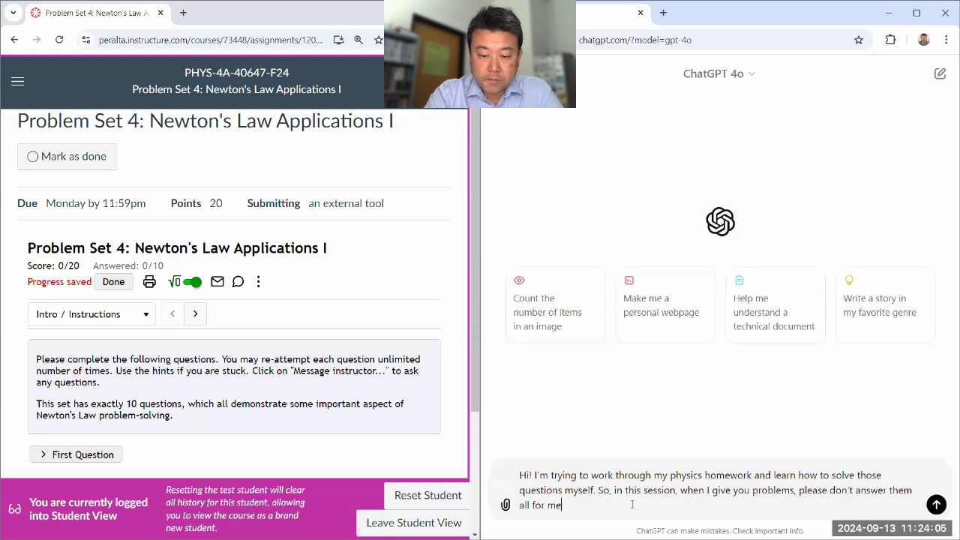
type(", but wait for me to tell you")
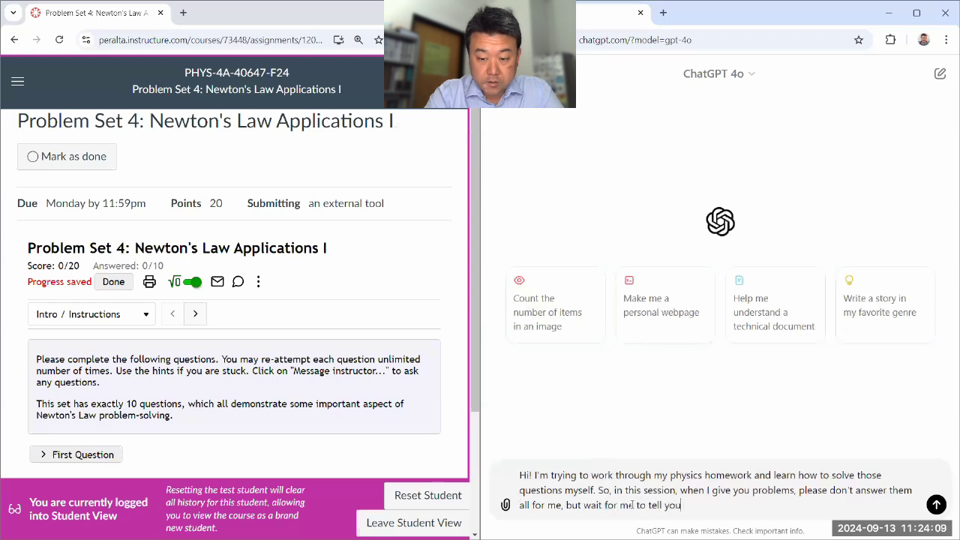
type(" what I have do")
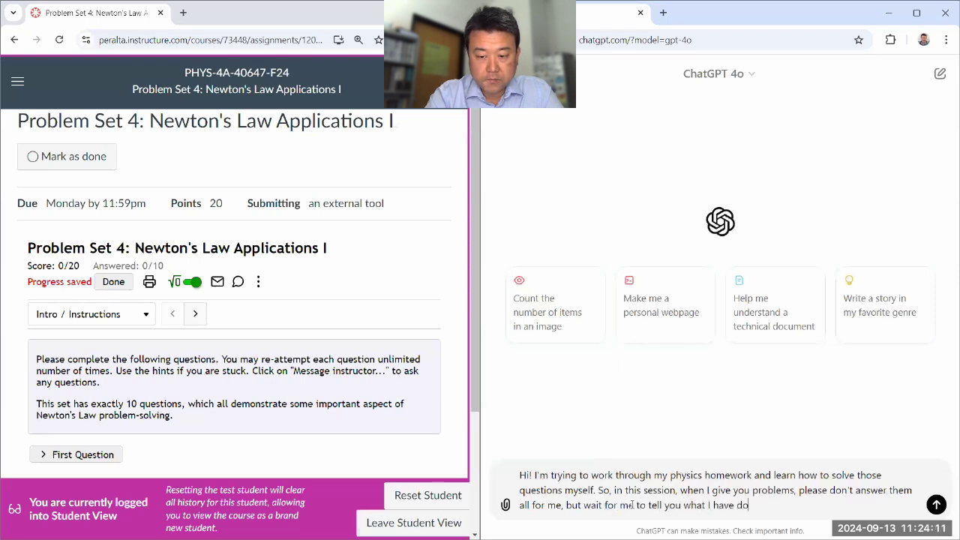
type("ne so far, and help me with the next")
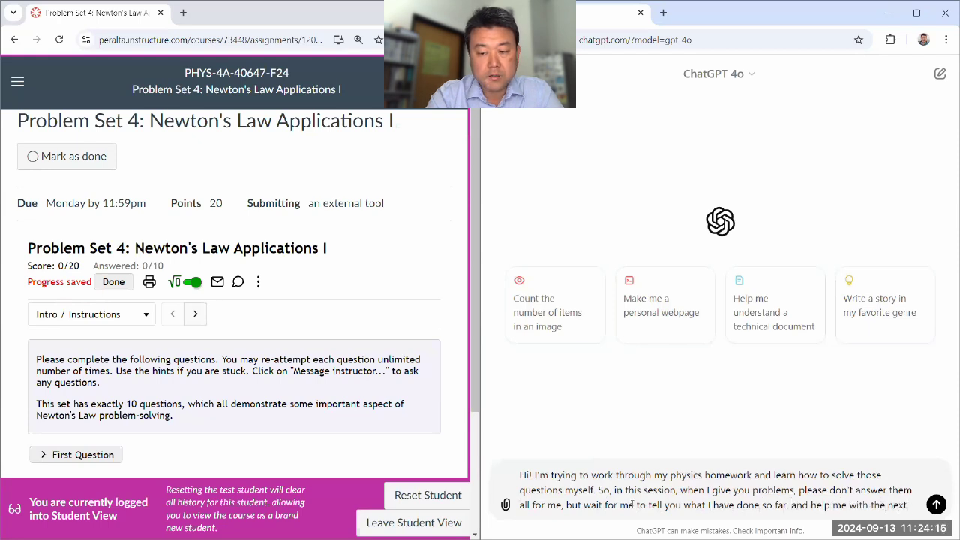
type(" step.")
key("Return")
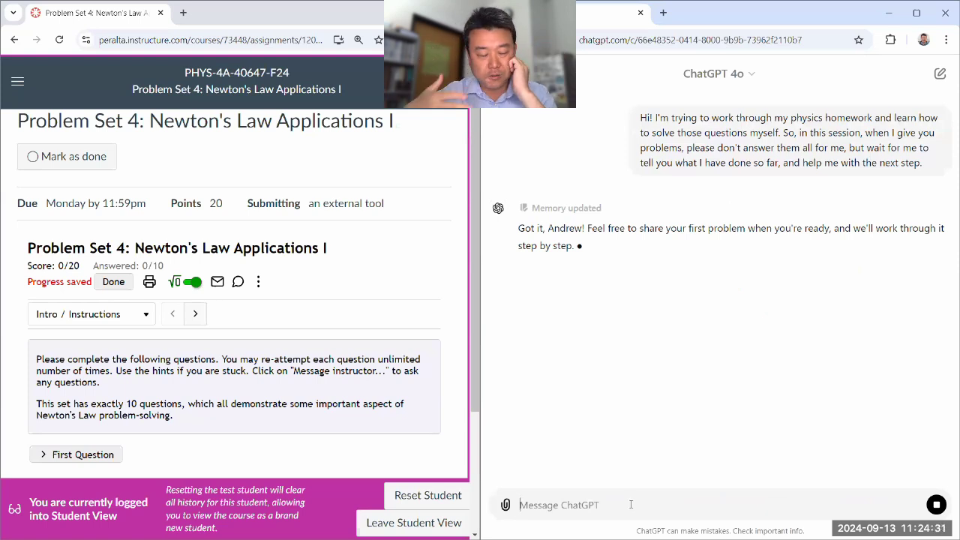
left_click_drag(685, 147, 844, 148)
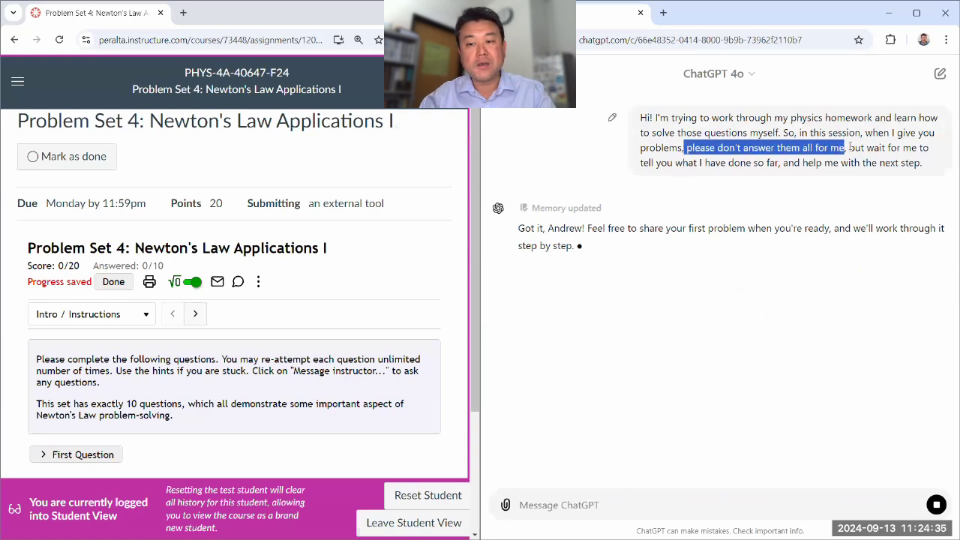
left_click(843, 147)
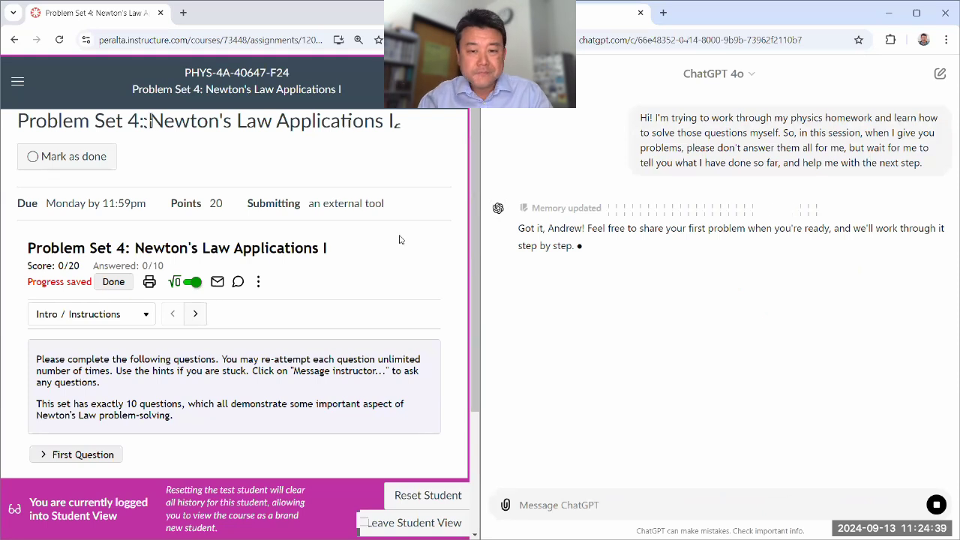
scroll(400, 253, "down", 2)
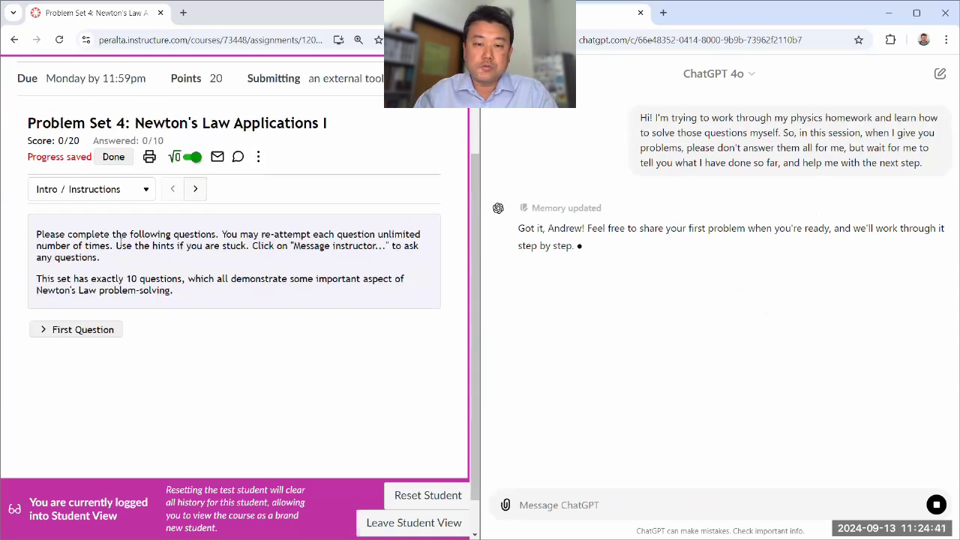
- Go to Question 1, the 155 N traffic-light three-cable tension problem, and view its diagram
left_click(117, 196)
left_click(142, 251)
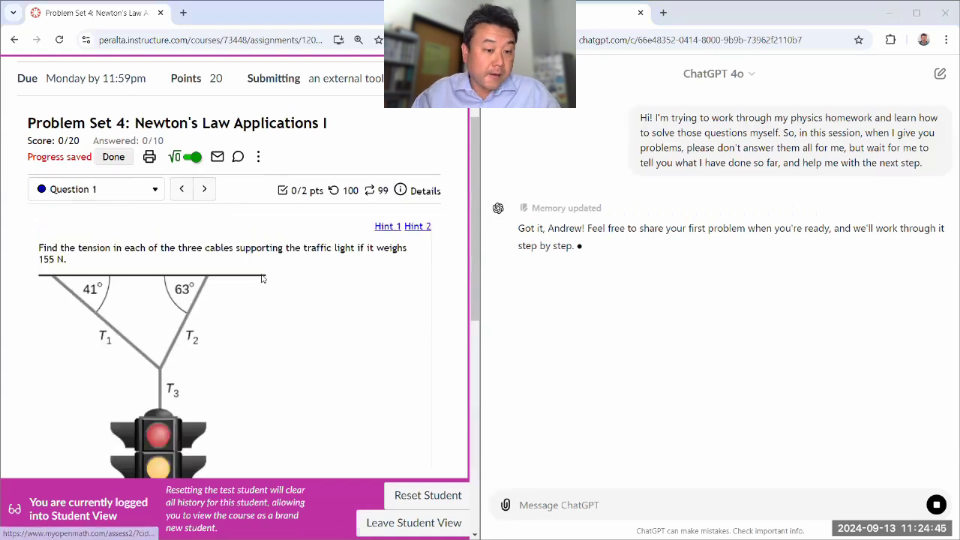
scroll(264, 278, "down", 3)
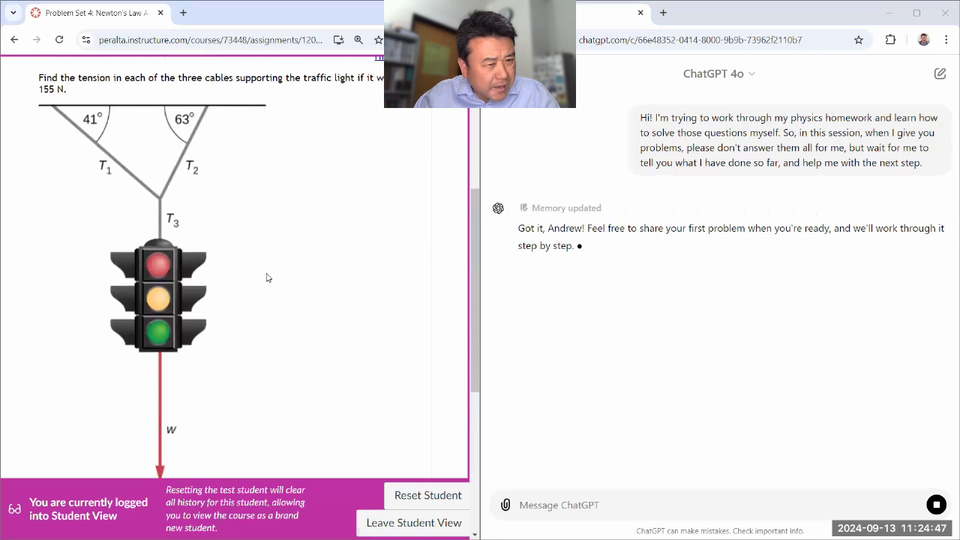
scroll(266, 278, "down", 2)
scroll(267, 279, "up", 2)
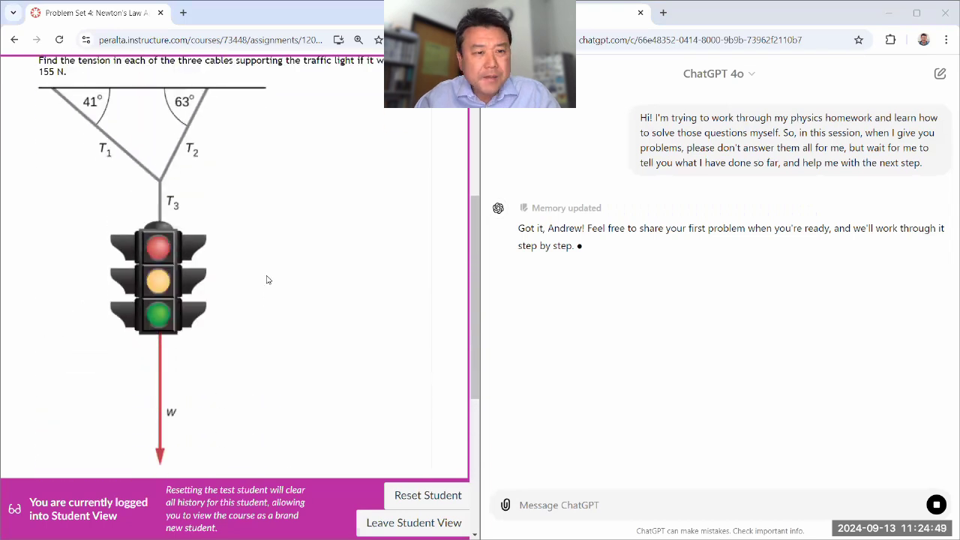
scroll(267, 280, "down", 2, "ctrl")
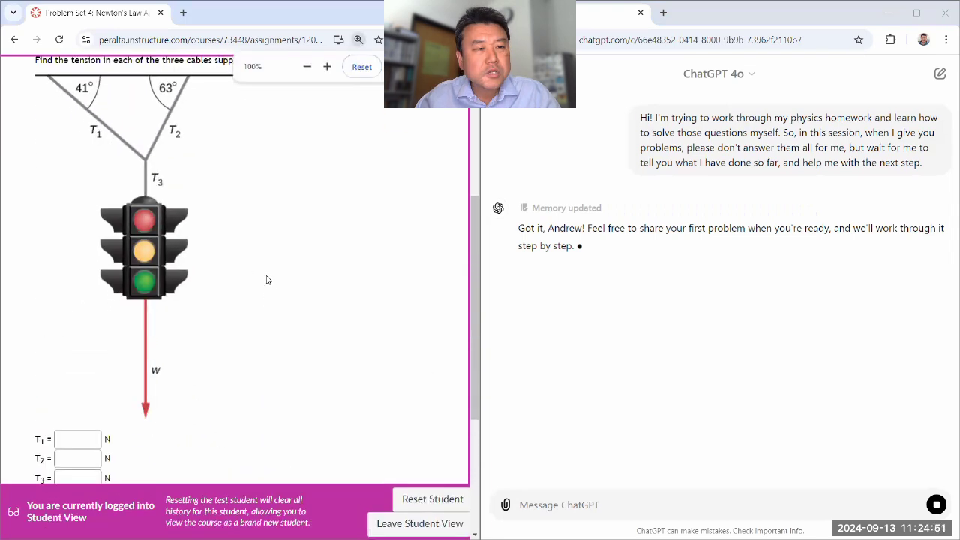
scroll(283, 299, "up", 2)
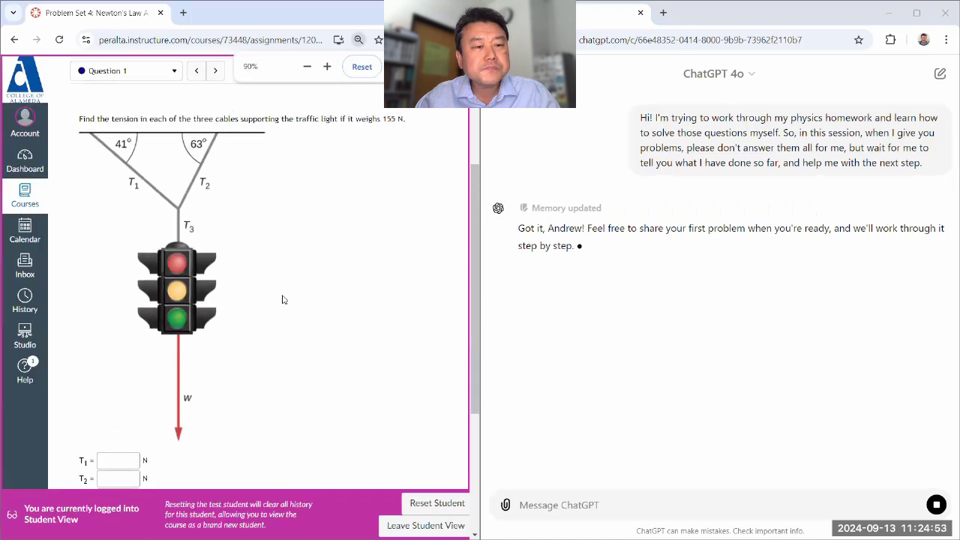
scroll(283, 300, "down", 1)
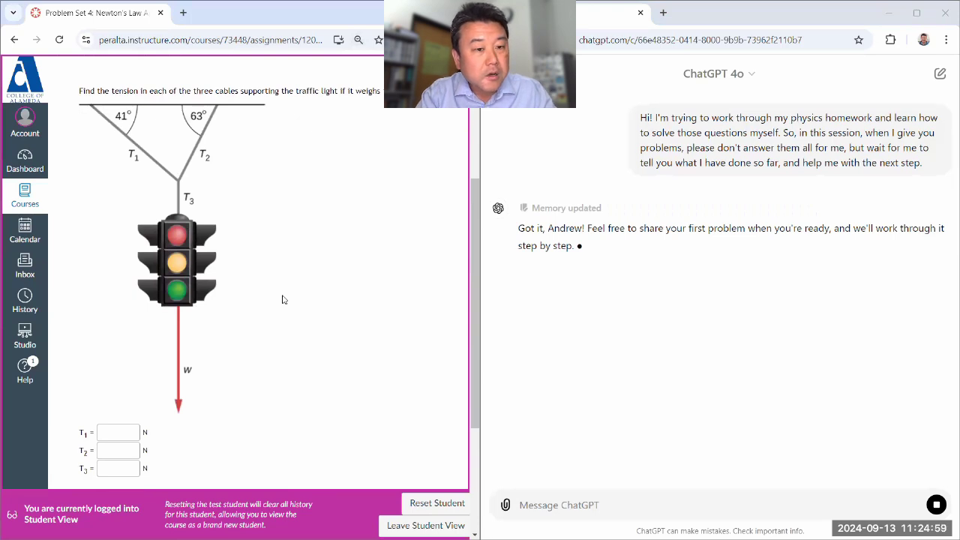
scroll(283, 299, "up", 1, "ctrl")
scroll(283, 299, "down", 1)
scroll(283, 300, "up", 1)
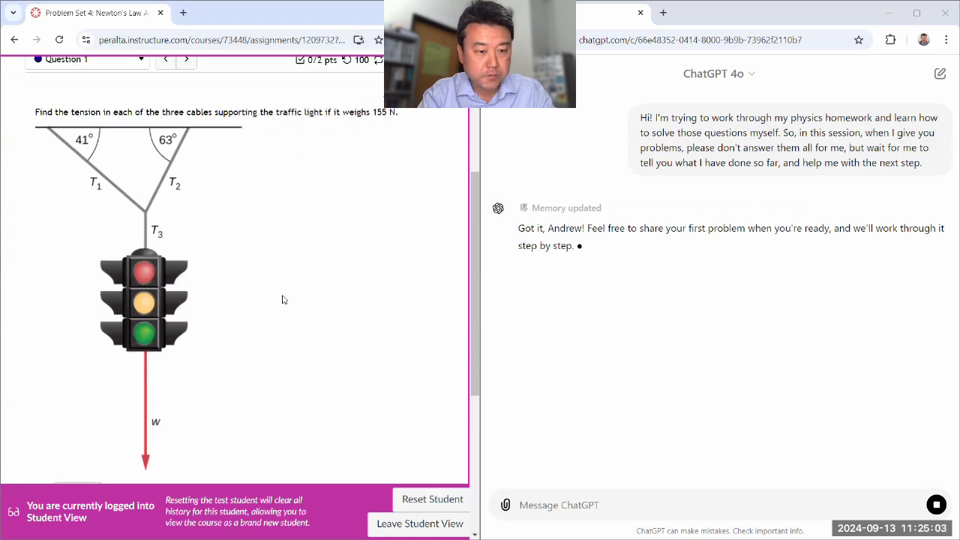
- Snip Question 1's text and traffic-light diagram and paste it into the ChatGPT message box
key("super+shift+s")
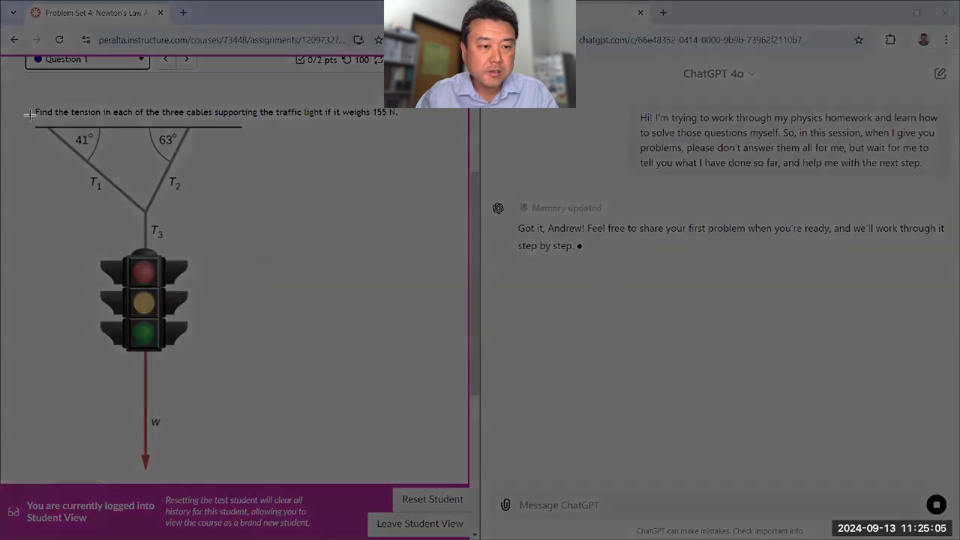
left_click_drag(28, 107, 404, 473)
left_click(565, 507)
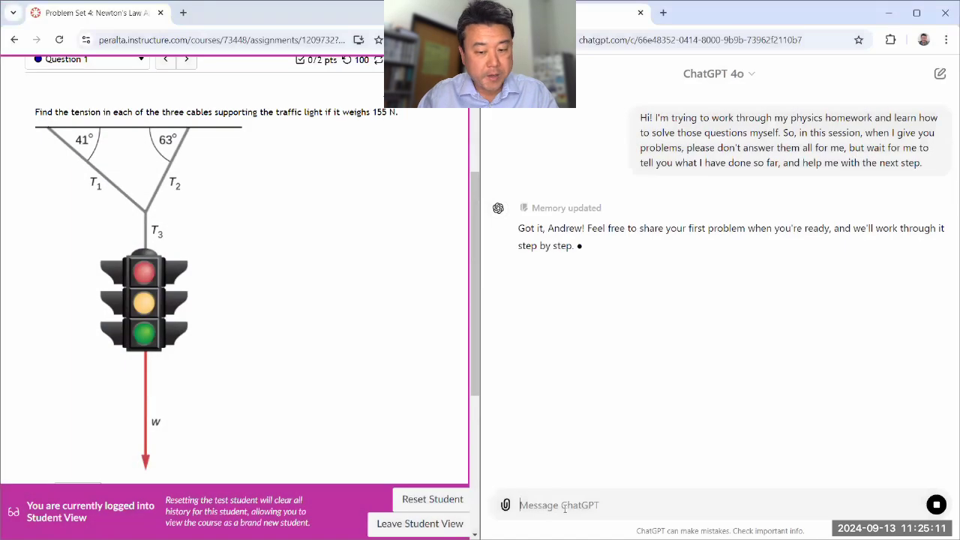
key("ctrl+v")
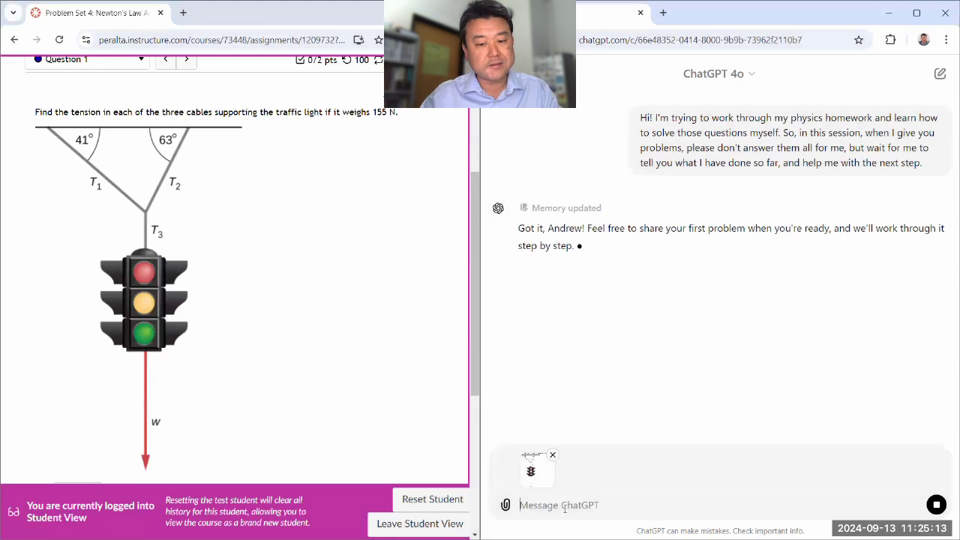